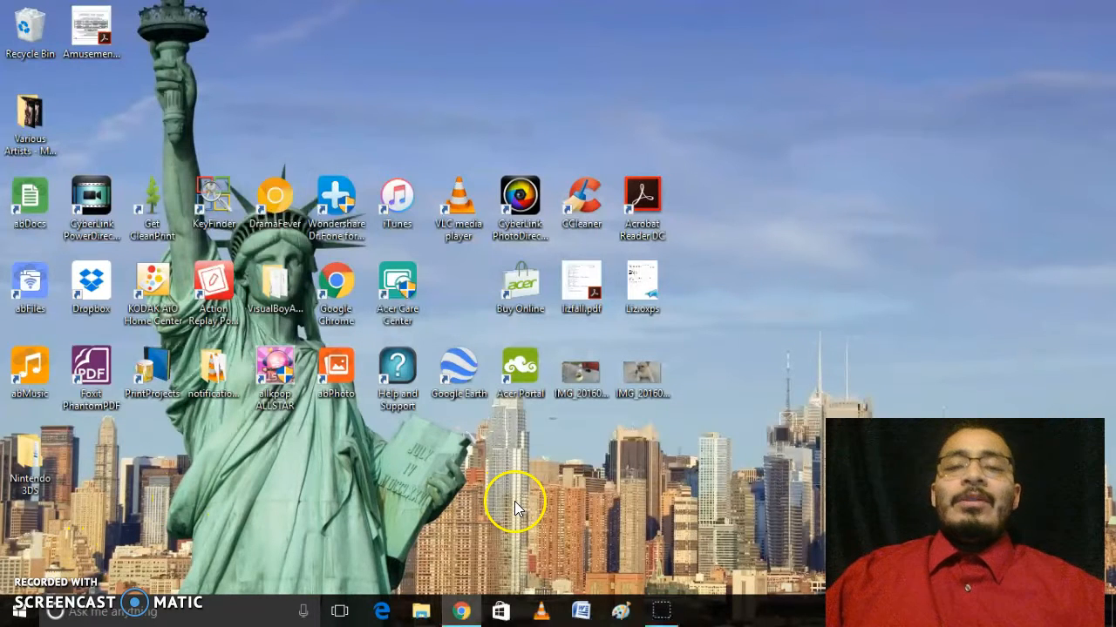
Step: Open Microsoft Word and enter the word "We" in the blank document
click(581, 612)
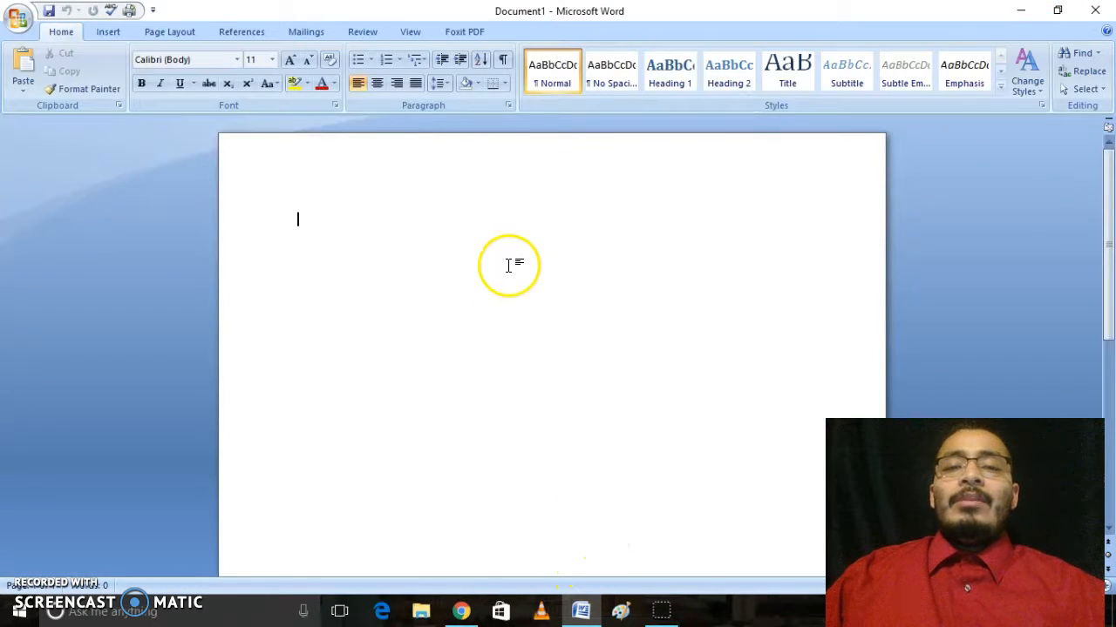
click(508, 266)
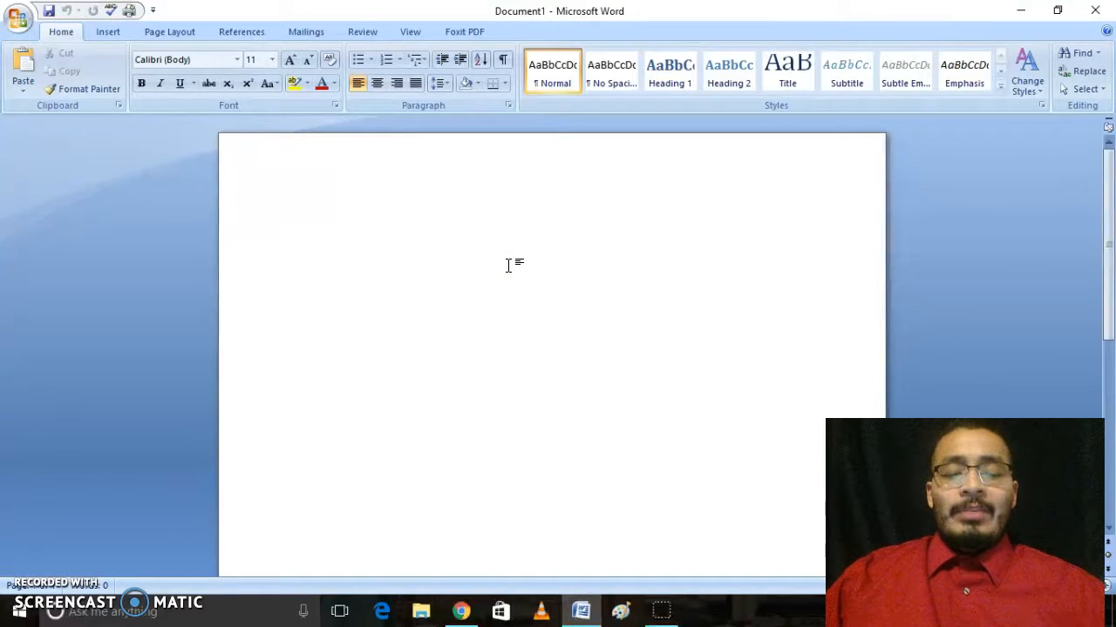
text(We)
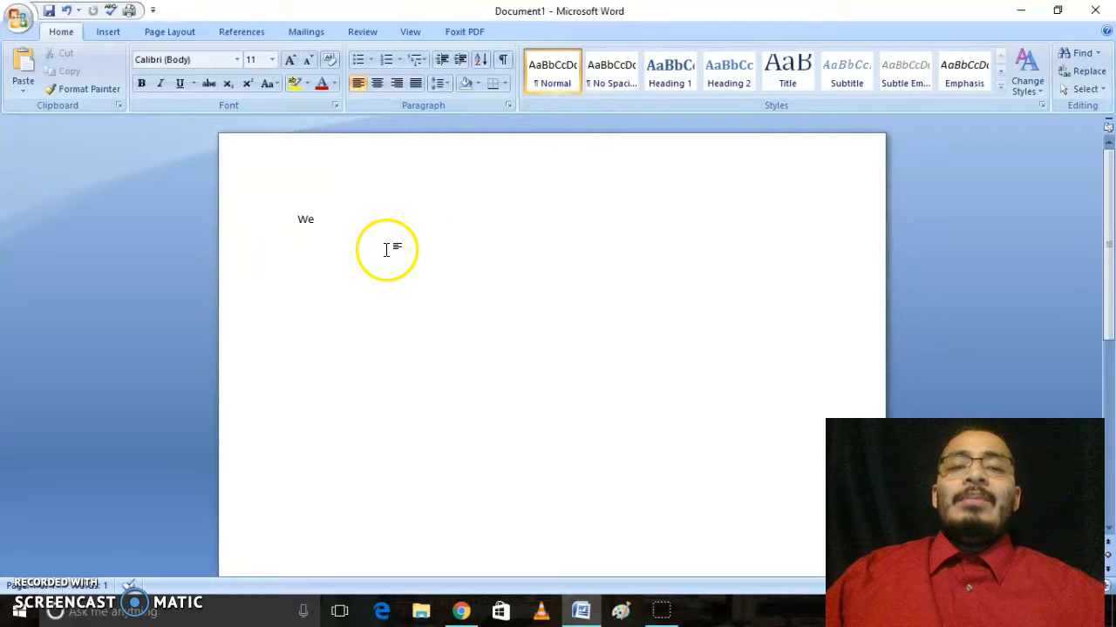
Step: Copy the word "We" on the first line
click(342, 221)
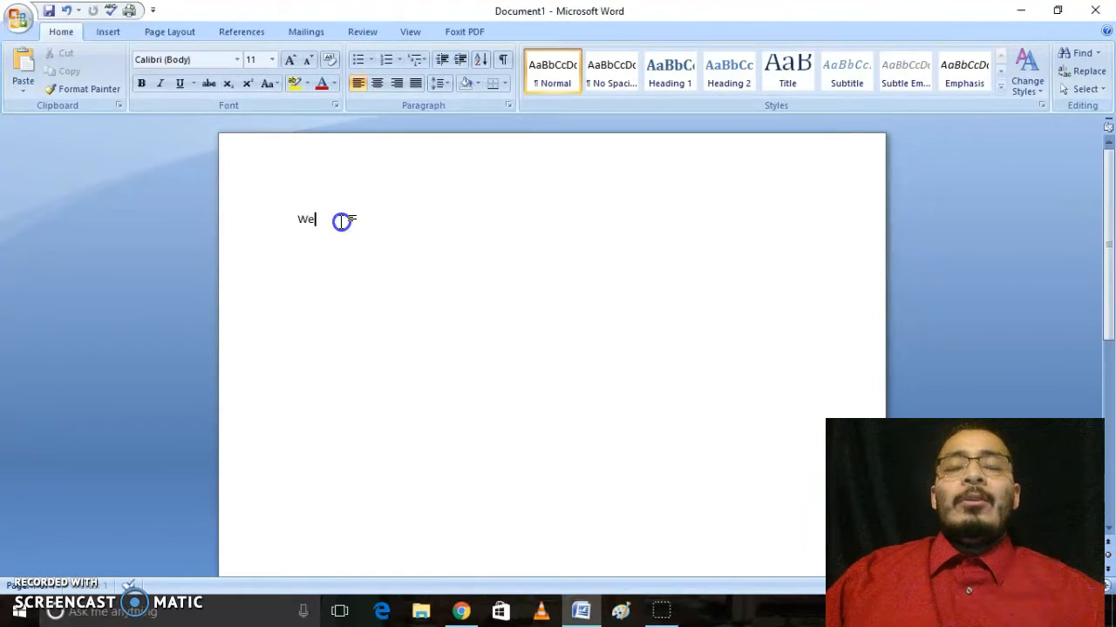
click(342, 220)
drag(341, 221, 298, 225)
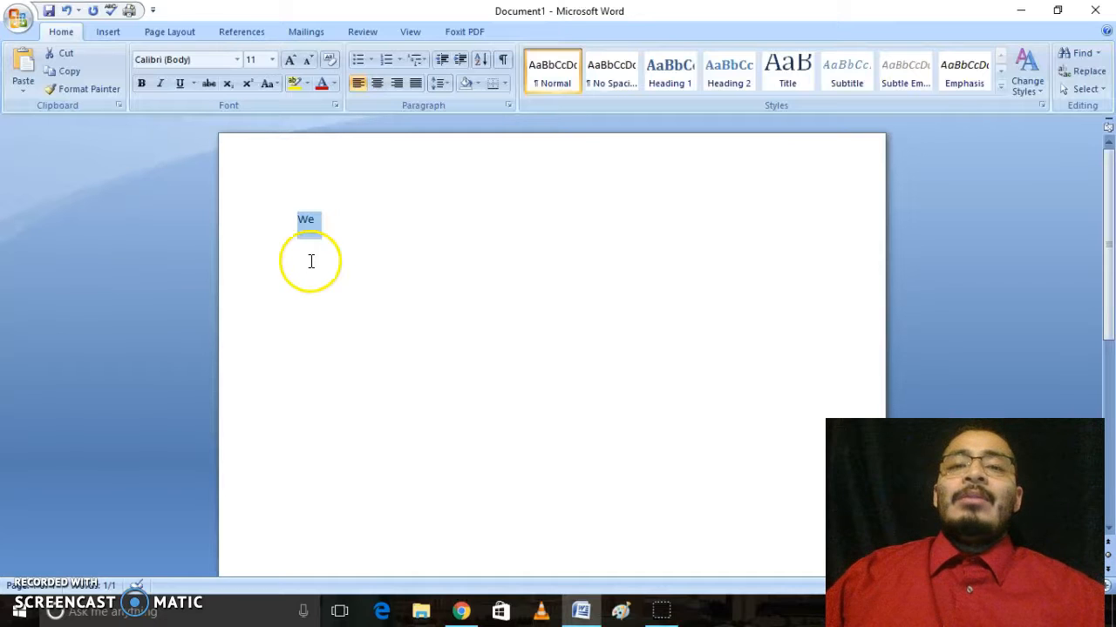
mouse_move(303, 227)
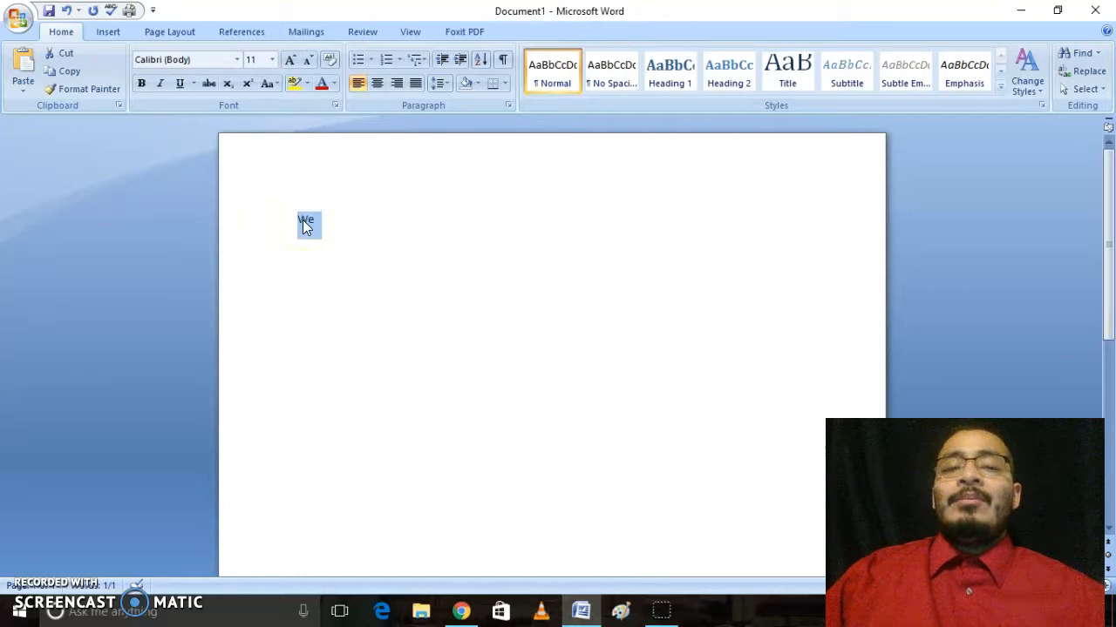
right_click(305, 225)
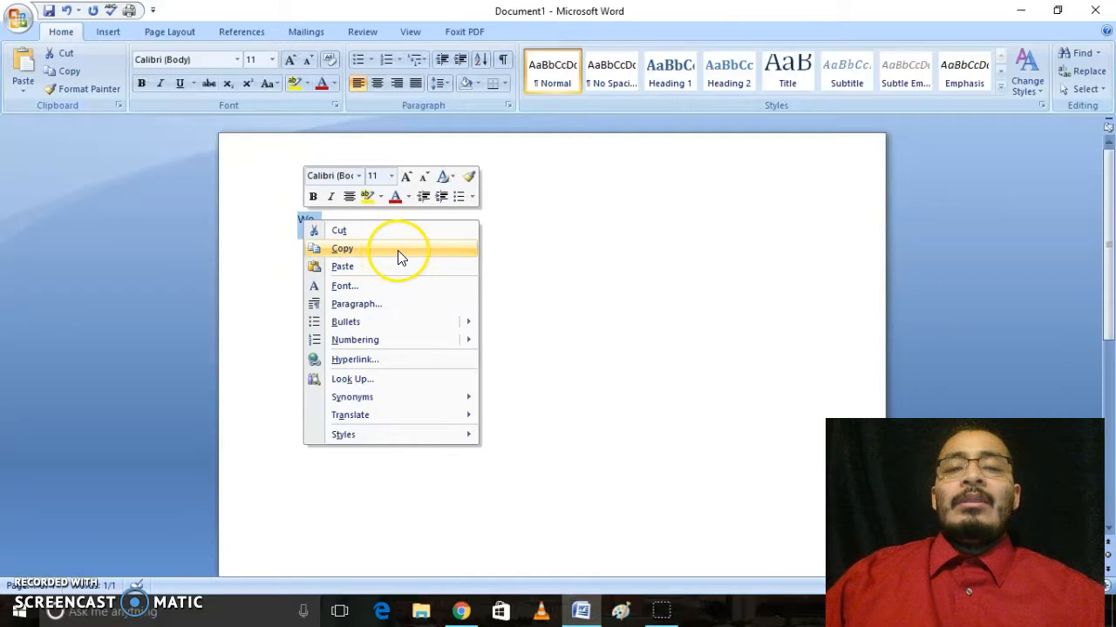
click(348, 249)
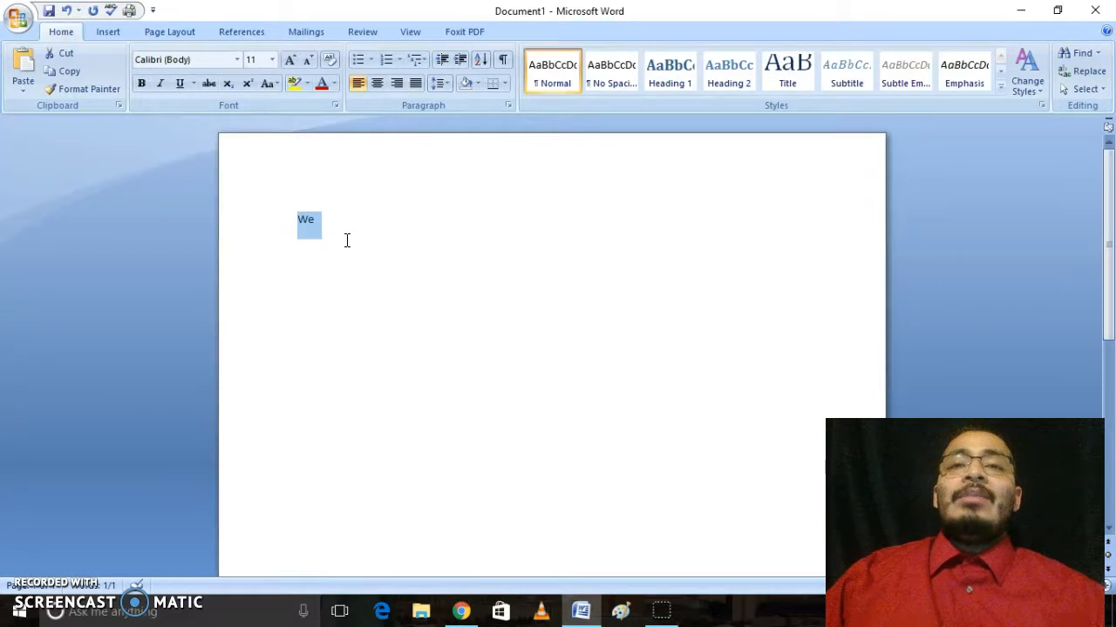
Step: Start a new line below "We" and paste the copied word there
click(347, 241)
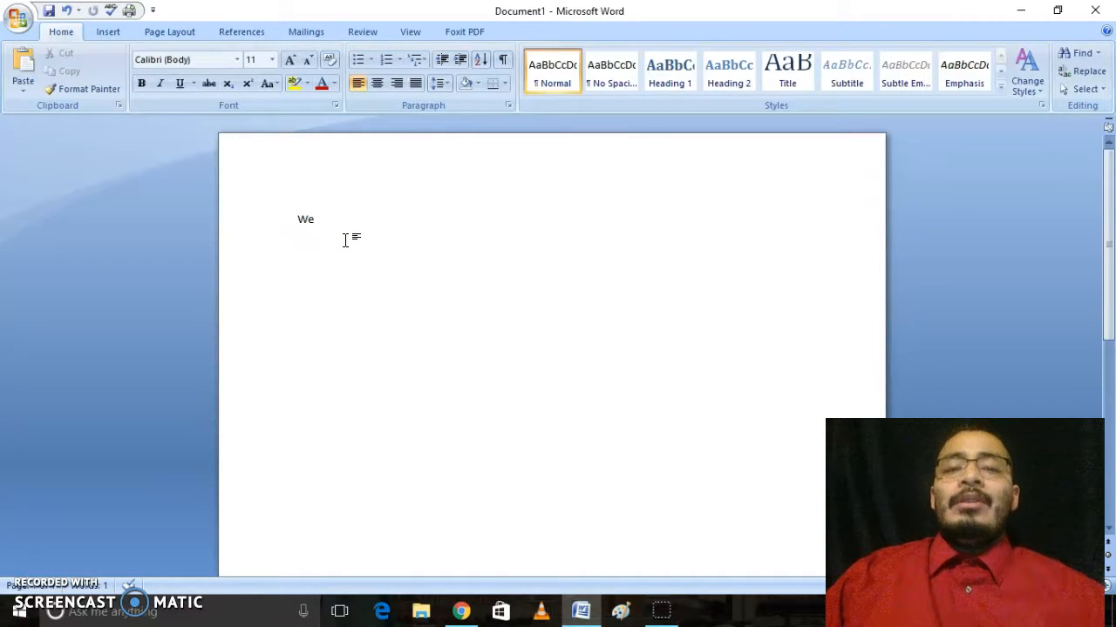
key(Return)
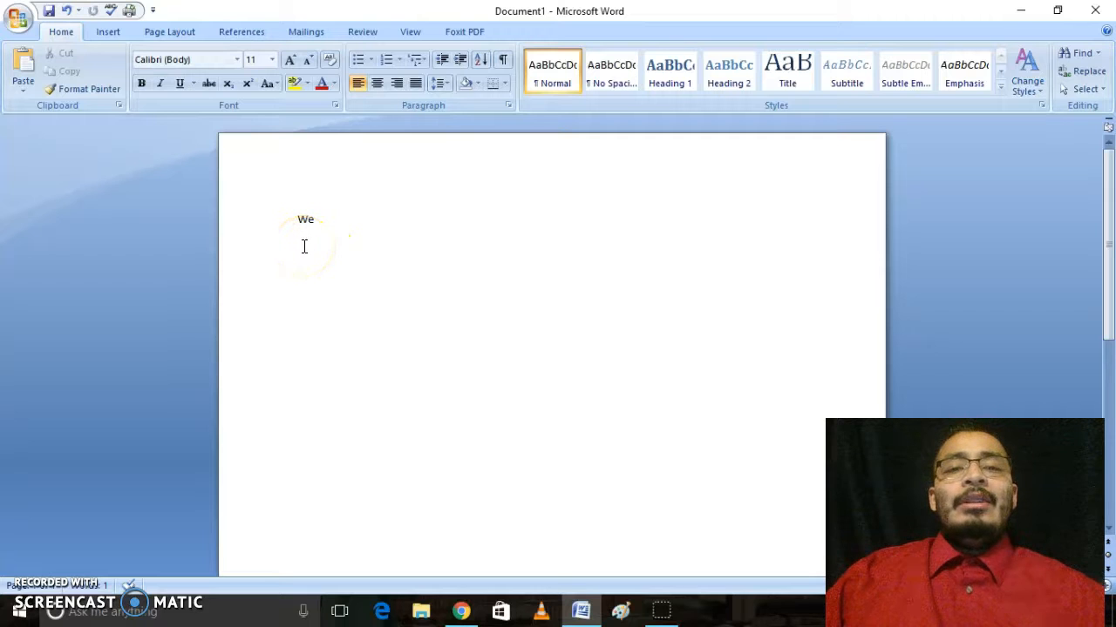
click(302, 247)
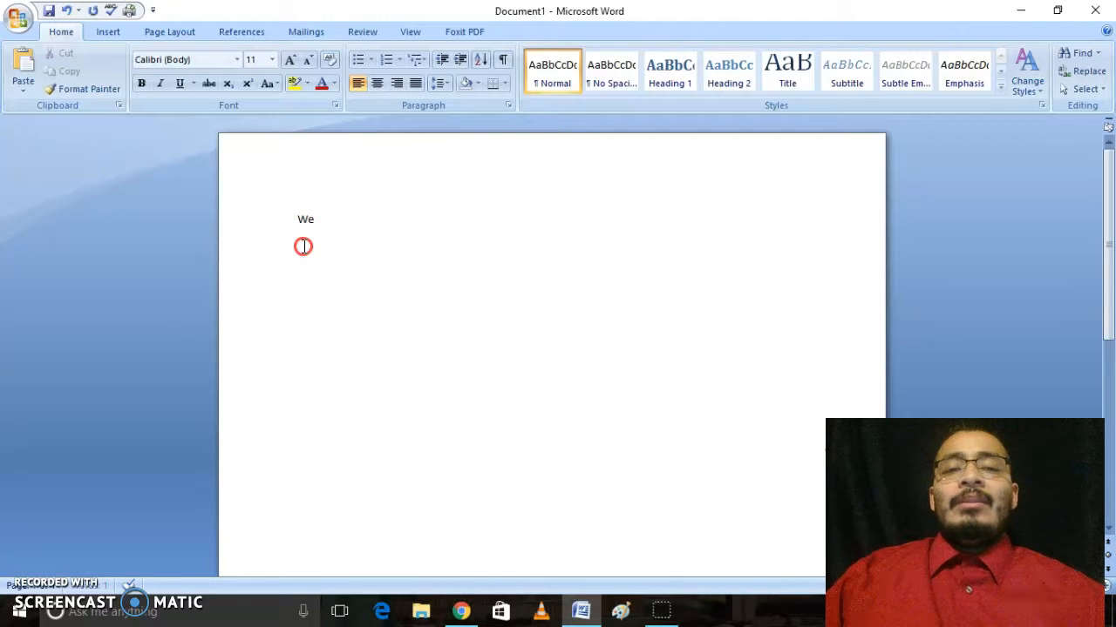
right_click(302, 246)
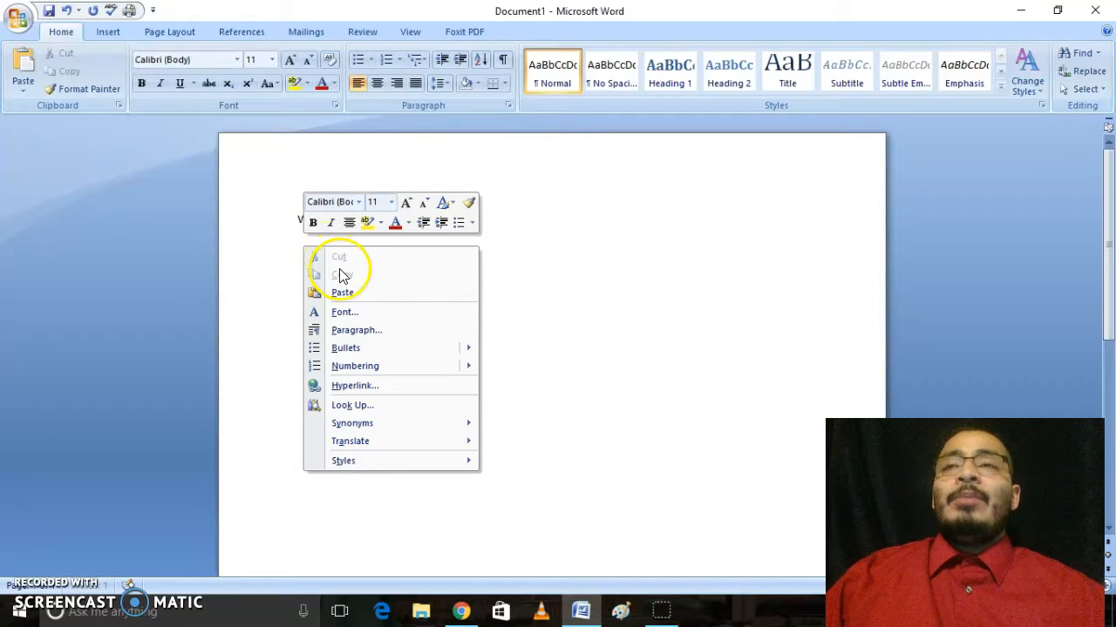
mouse_move(353, 445)
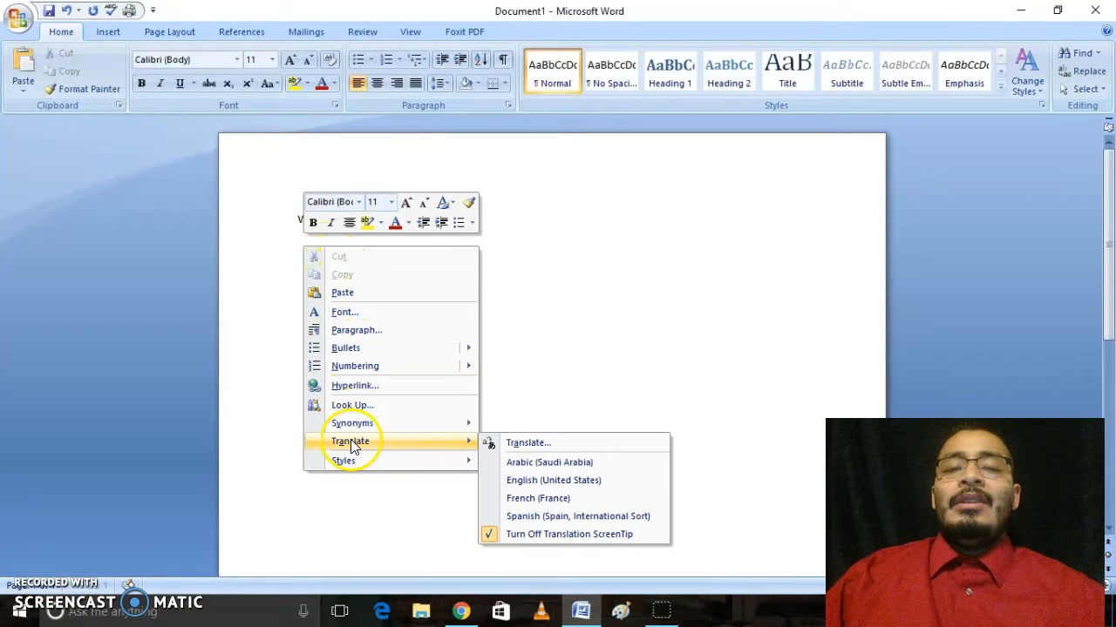
click(343, 294)
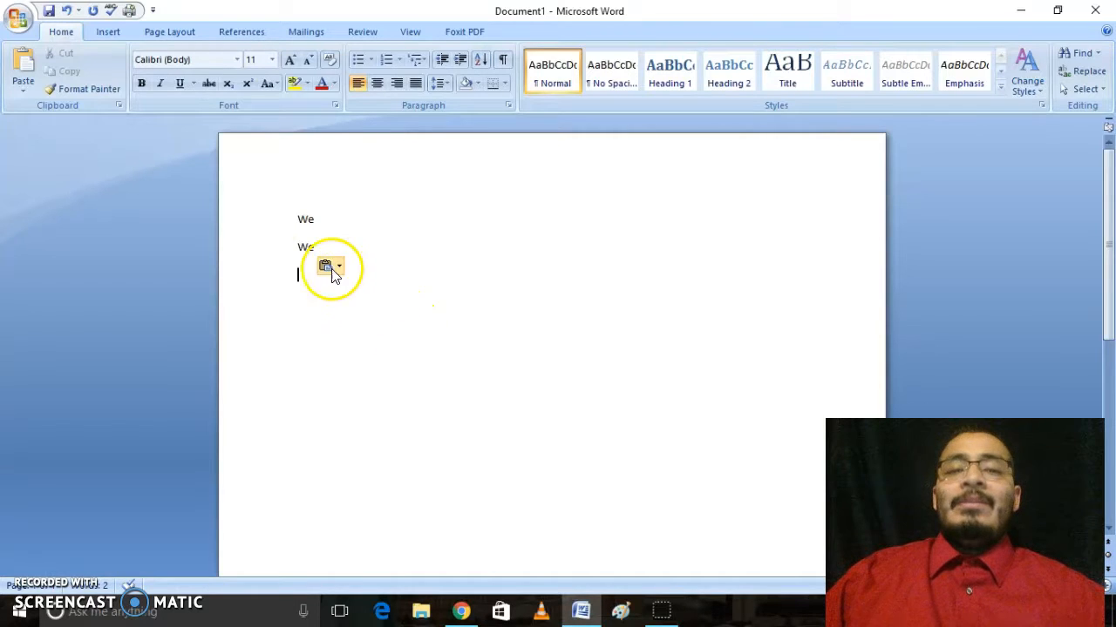
Step: Apply bold to the first-line "We", then remove it again
click(322, 220)
drag(317, 217, 291, 218)
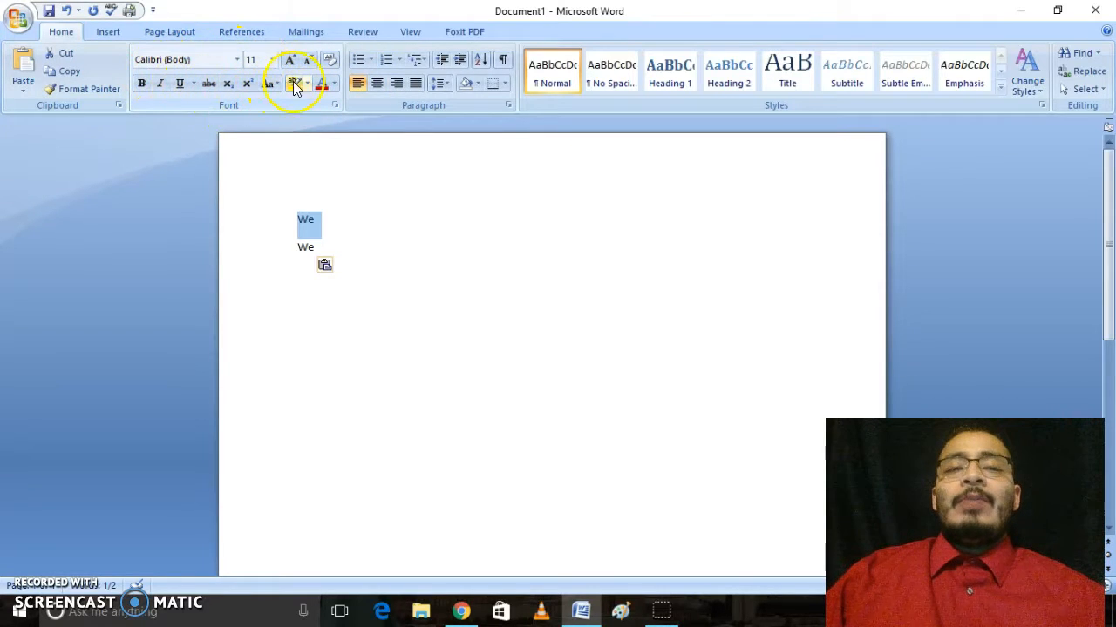
click(141, 84)
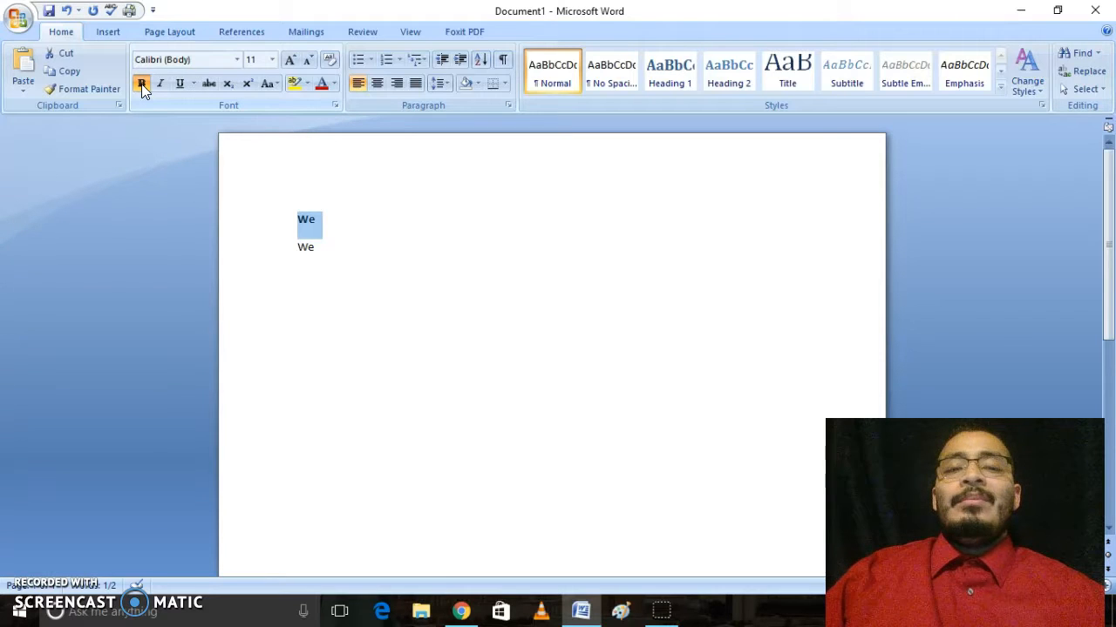
click(142, 84)
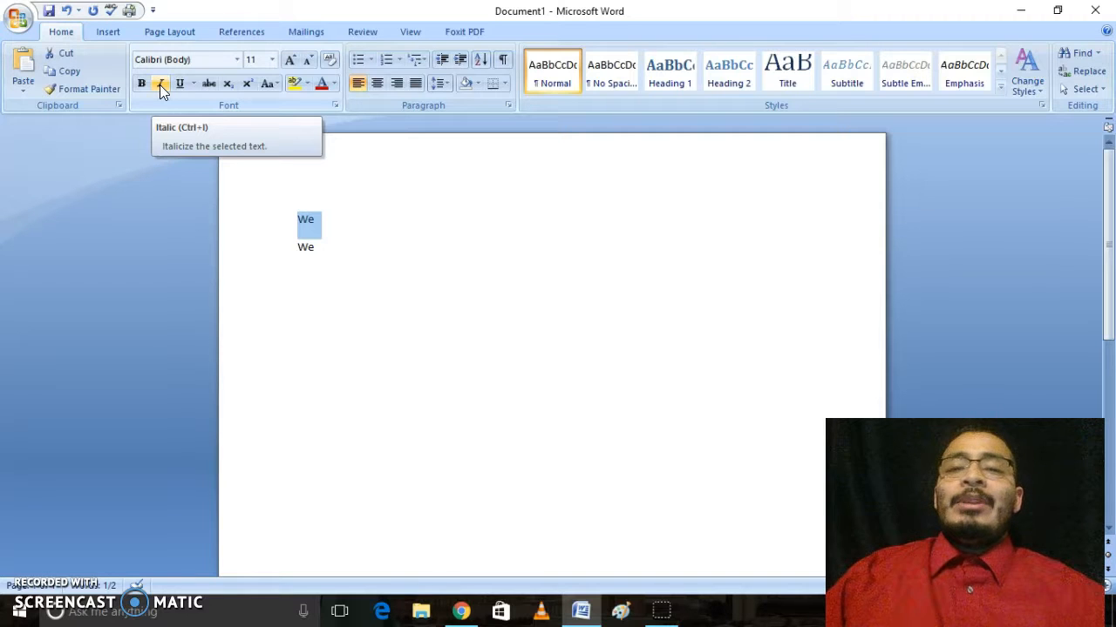
Step: Try italic and underline in turn on the first-line "We", removing each again
click(159, 84)
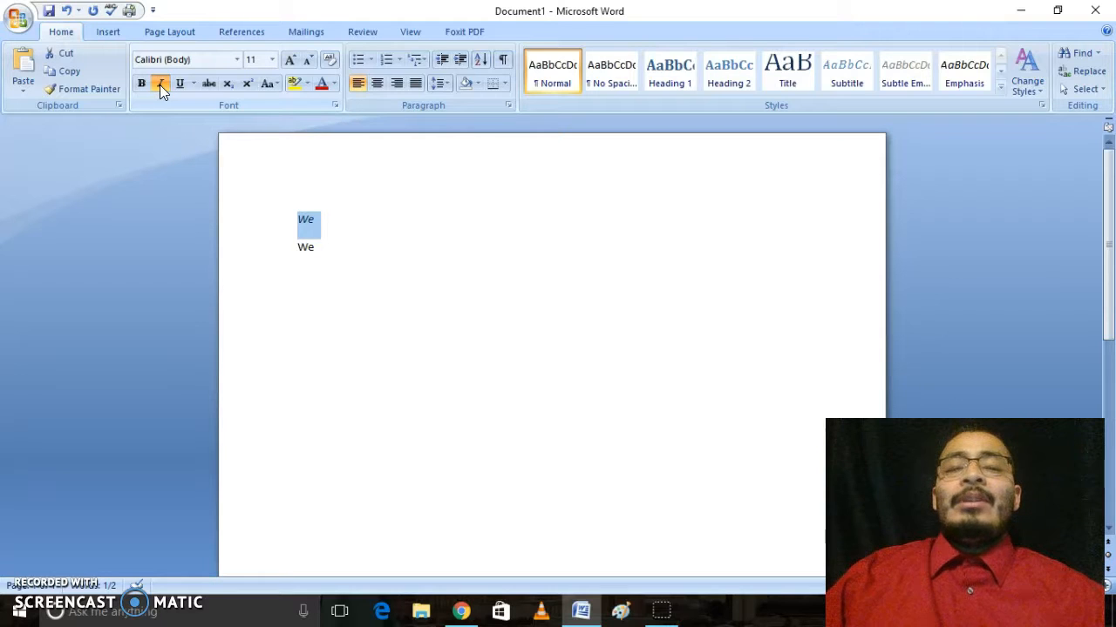
click(160, 85)
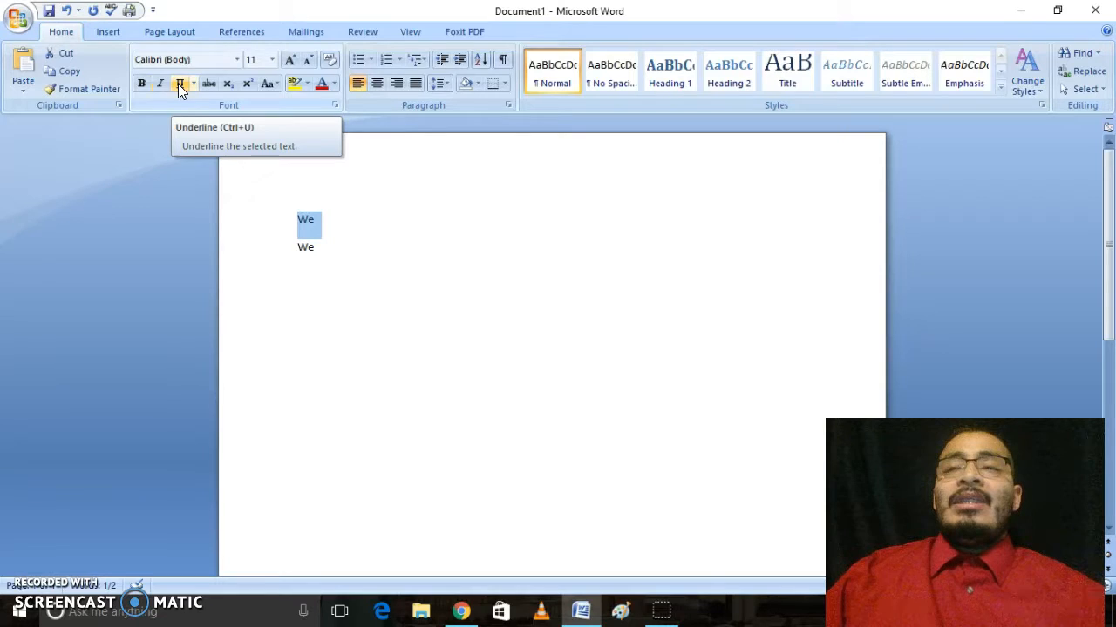
click(178, 83)
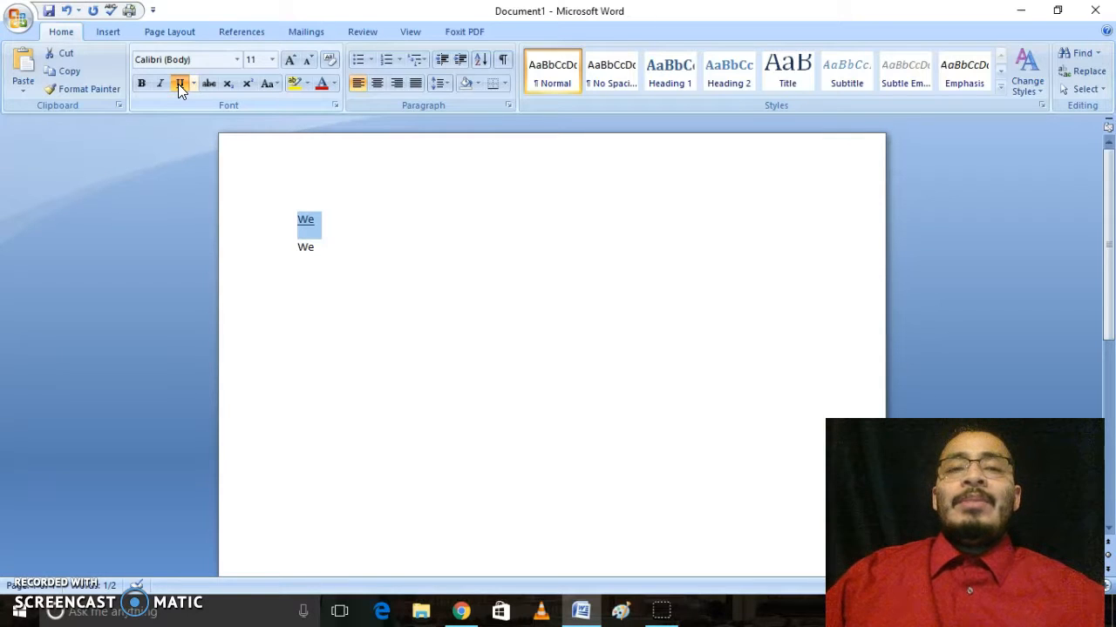
click(178, 84)
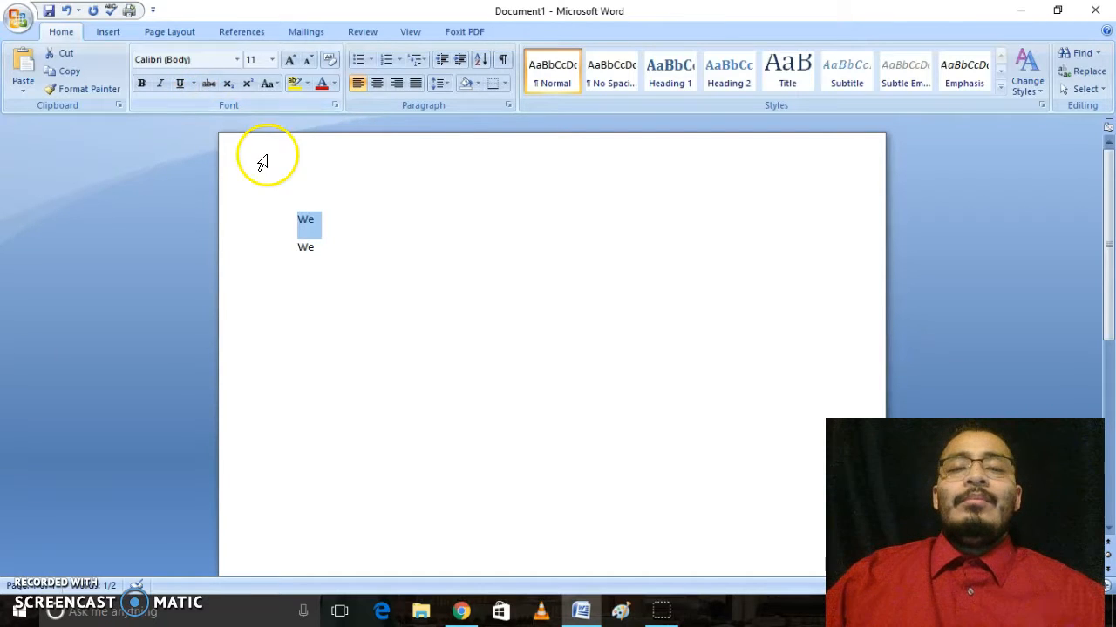
click(383, 221)
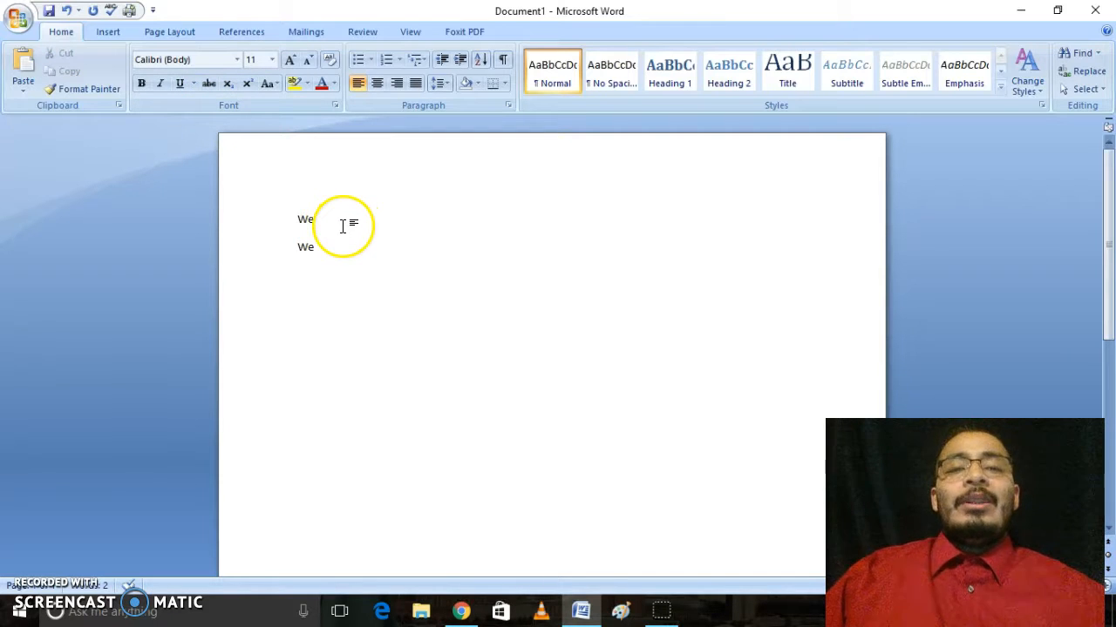
Step: Set the font size of the first-line "We" to 72
drag(323, 221, 291, 219)
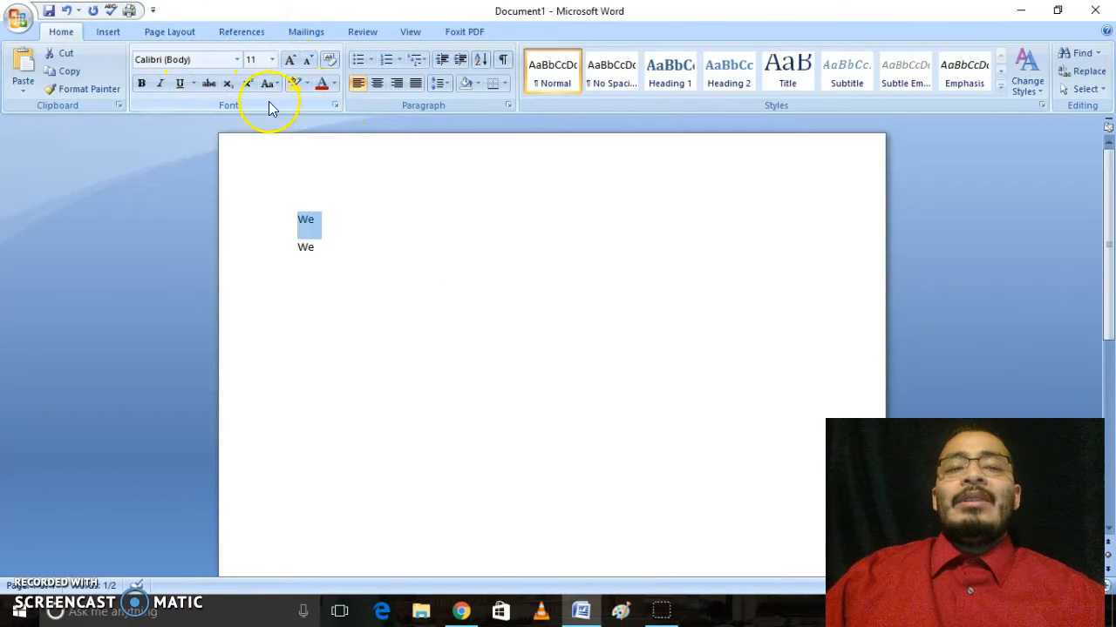
click(257, 58)
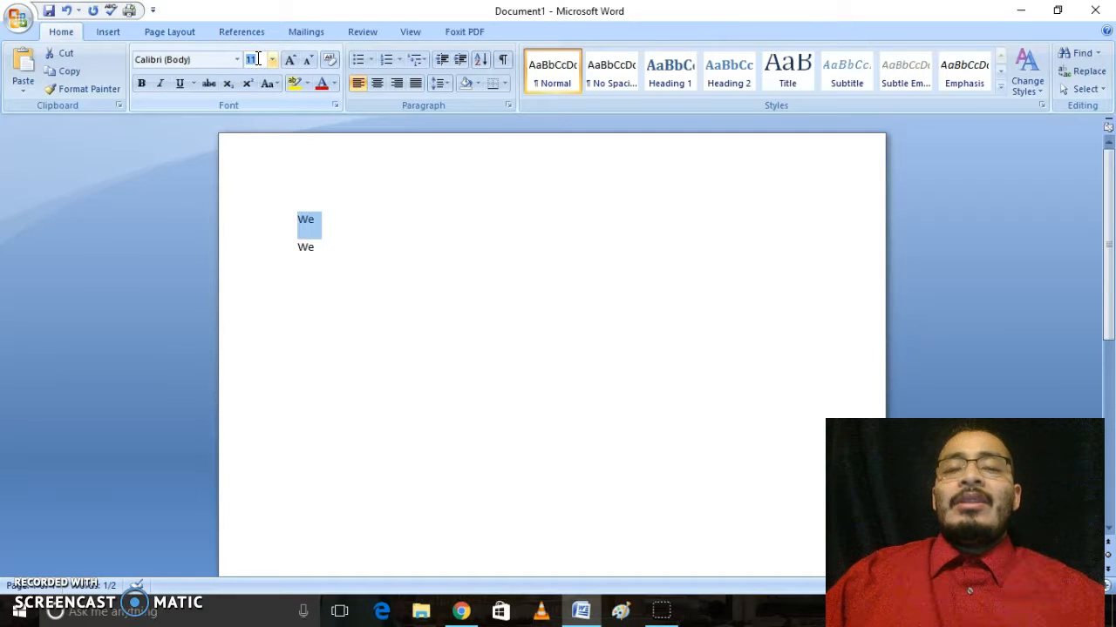
click(273, 65)
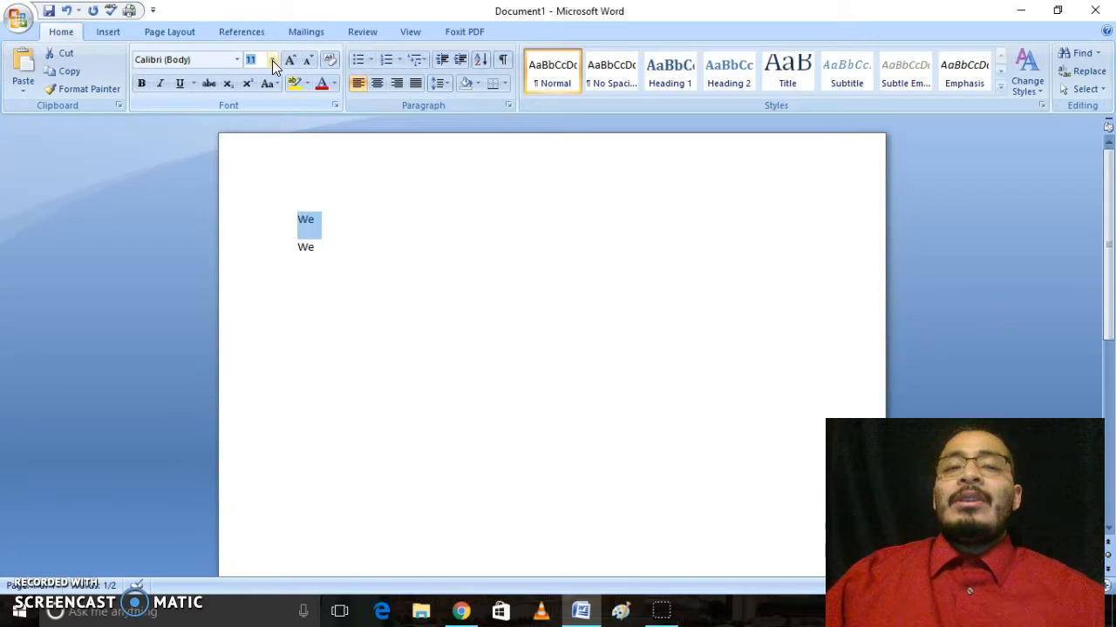
click(272, 60)
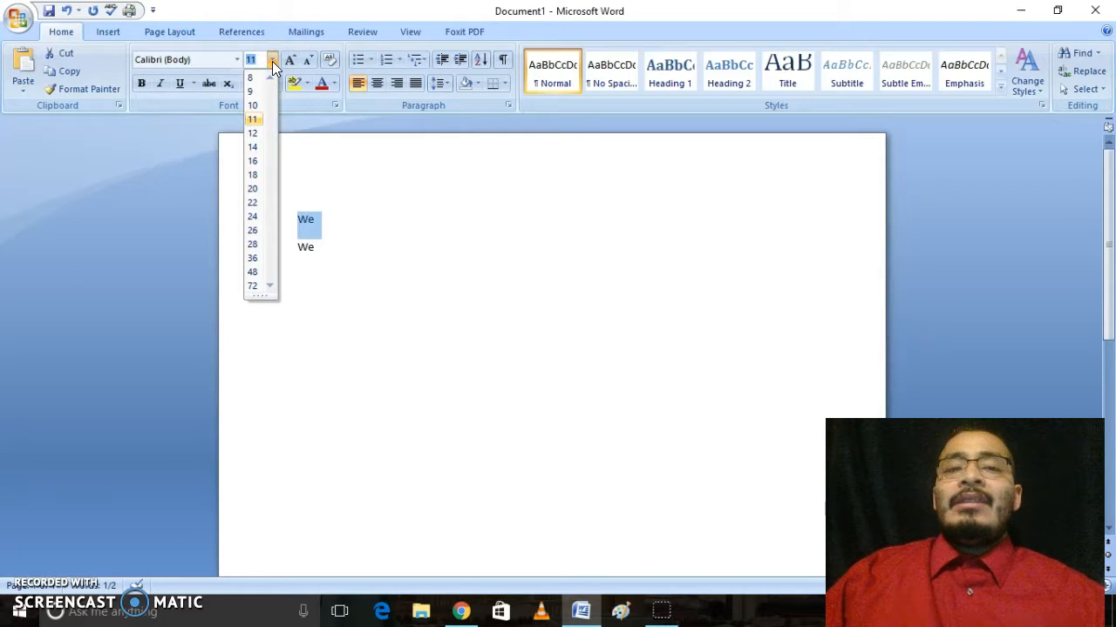
click(253, 81)
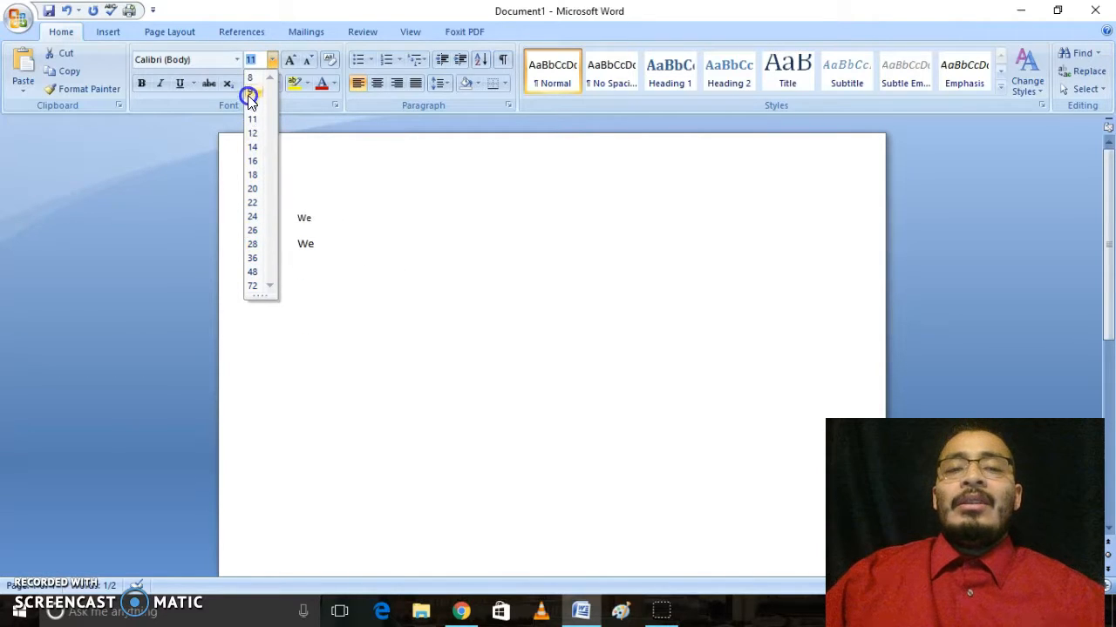
click(260, 286)
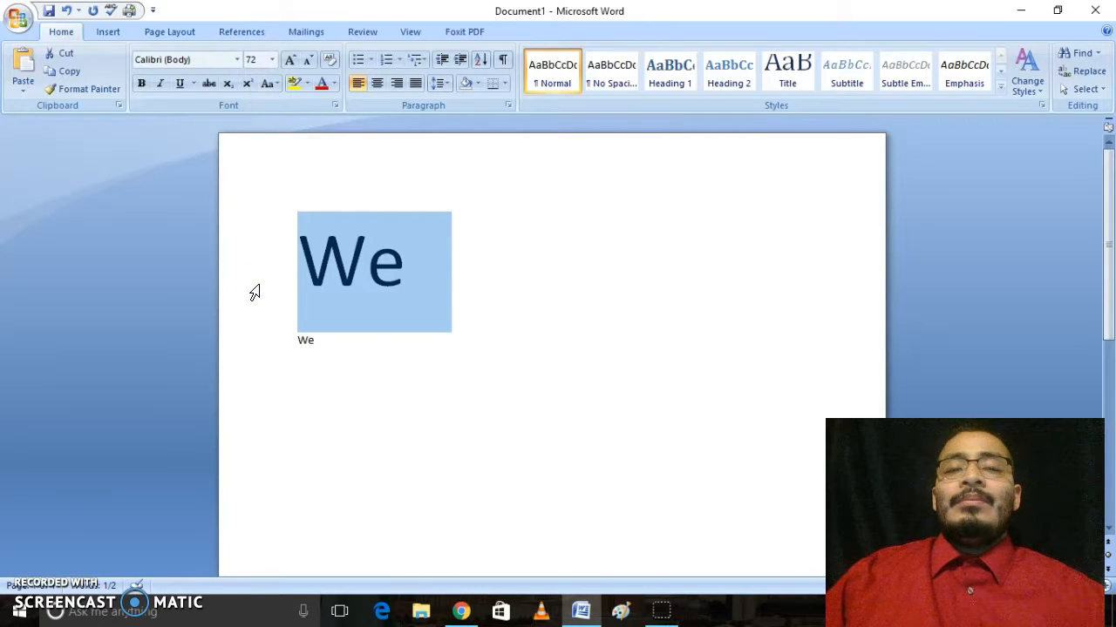
click(272, 61)
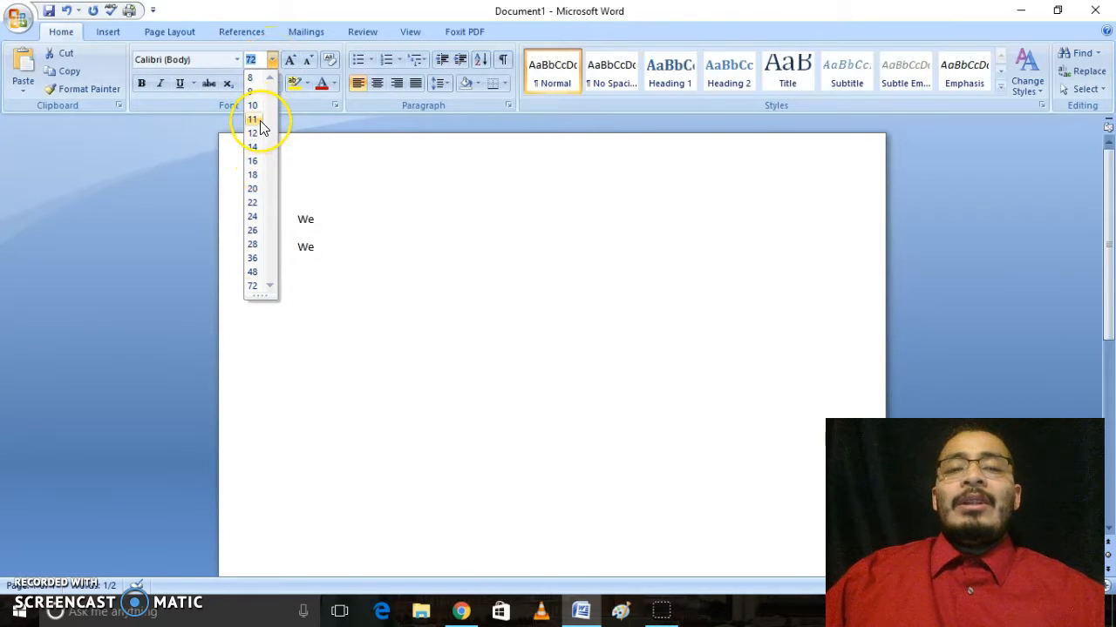
click(253, 286)
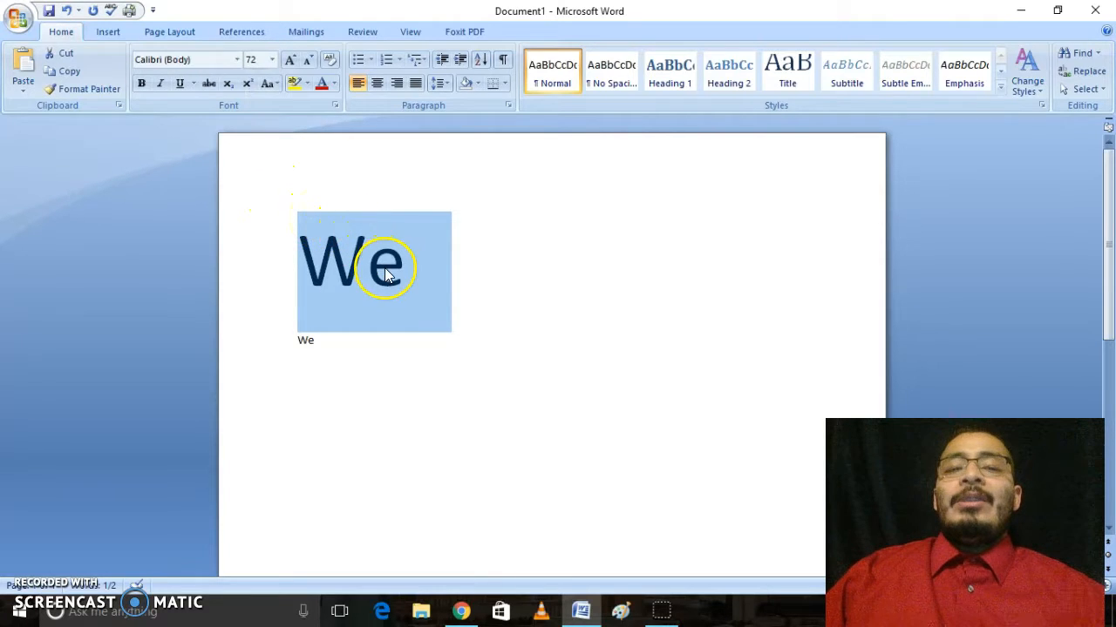
Step: Change the font colour of the large first-line "We" to the standard dark red and deselect it
click(428, 271)
drag(468, 278, 296, 261)
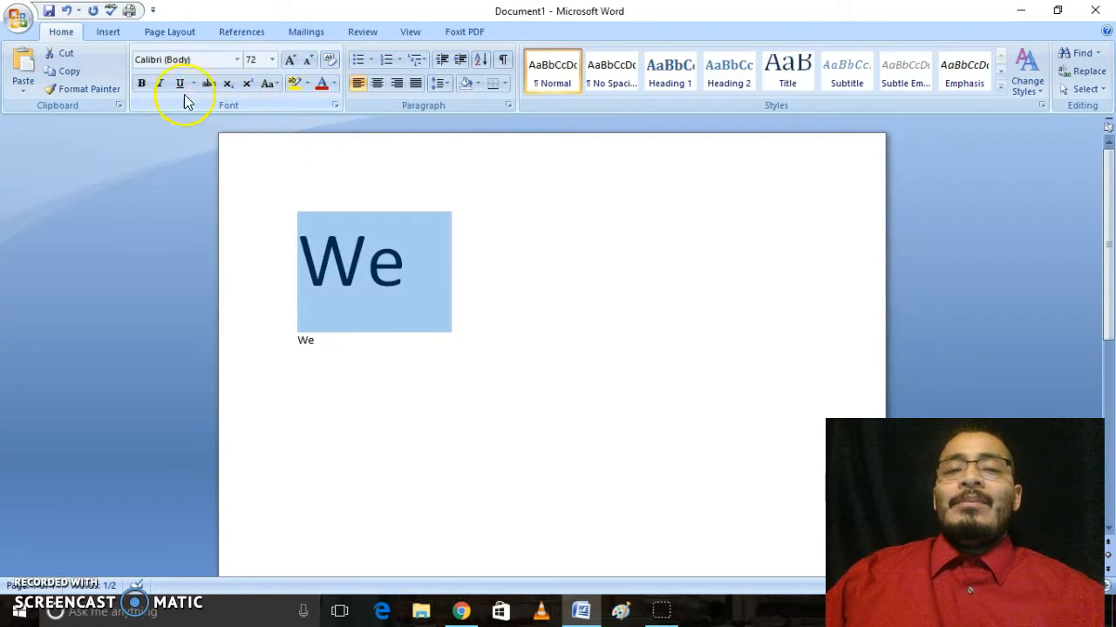
click(323, 83)
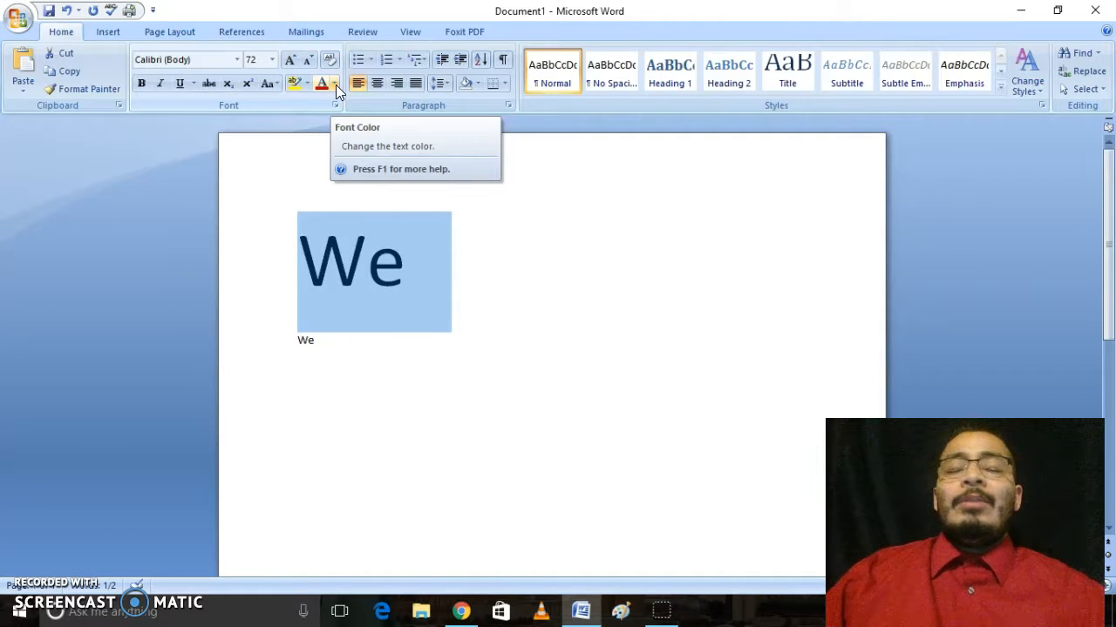
click(335, 85)
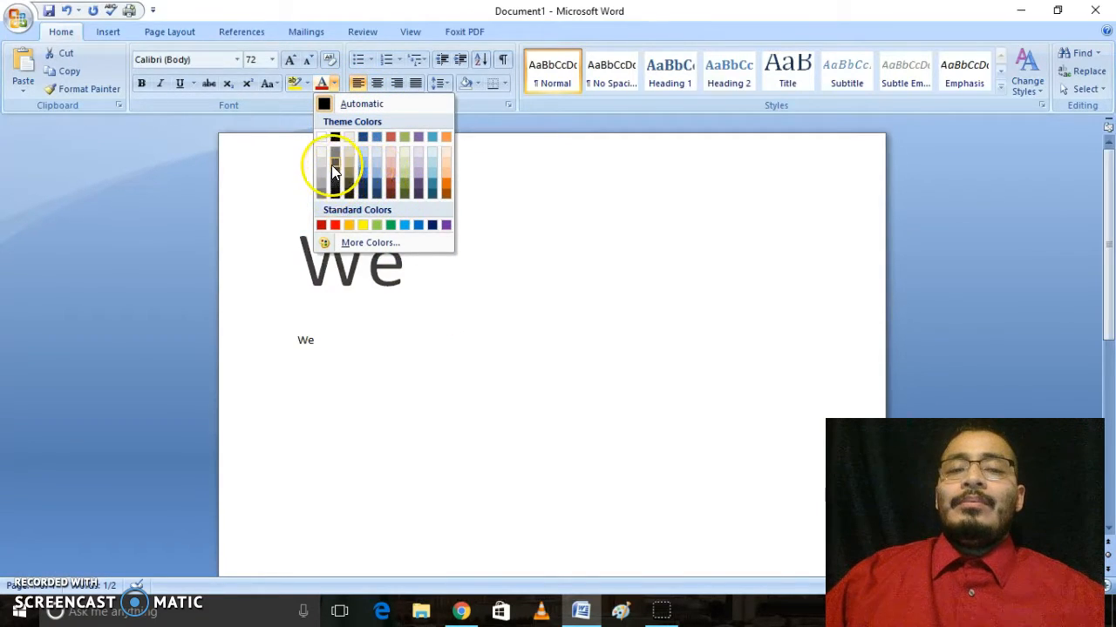
click(322, 225)
click(368, 249)
click(450, 278)
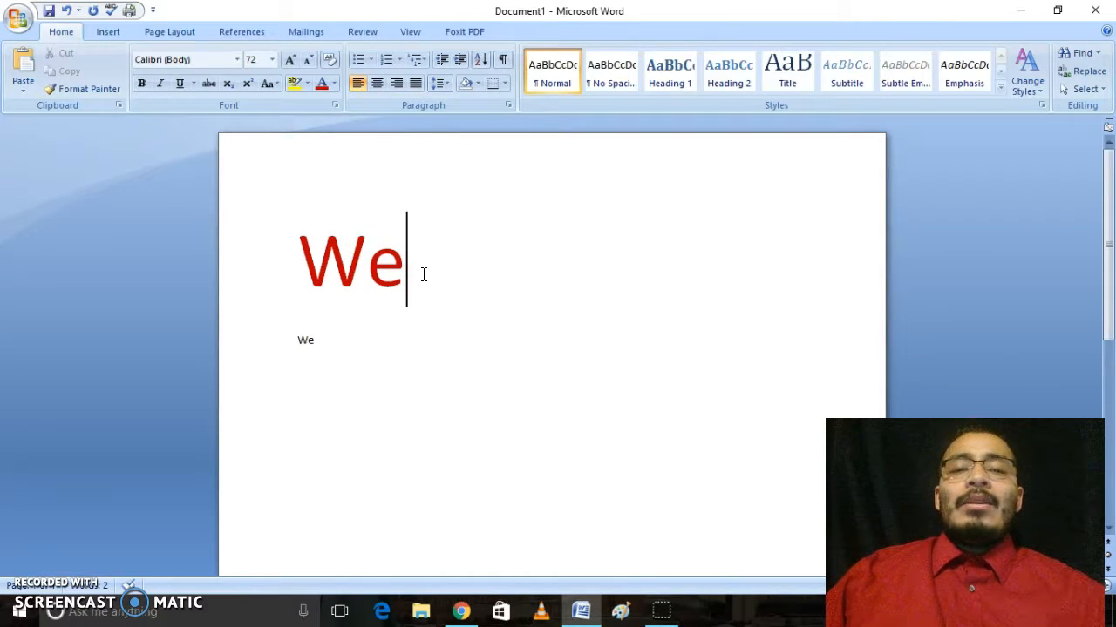
click(465, 279)
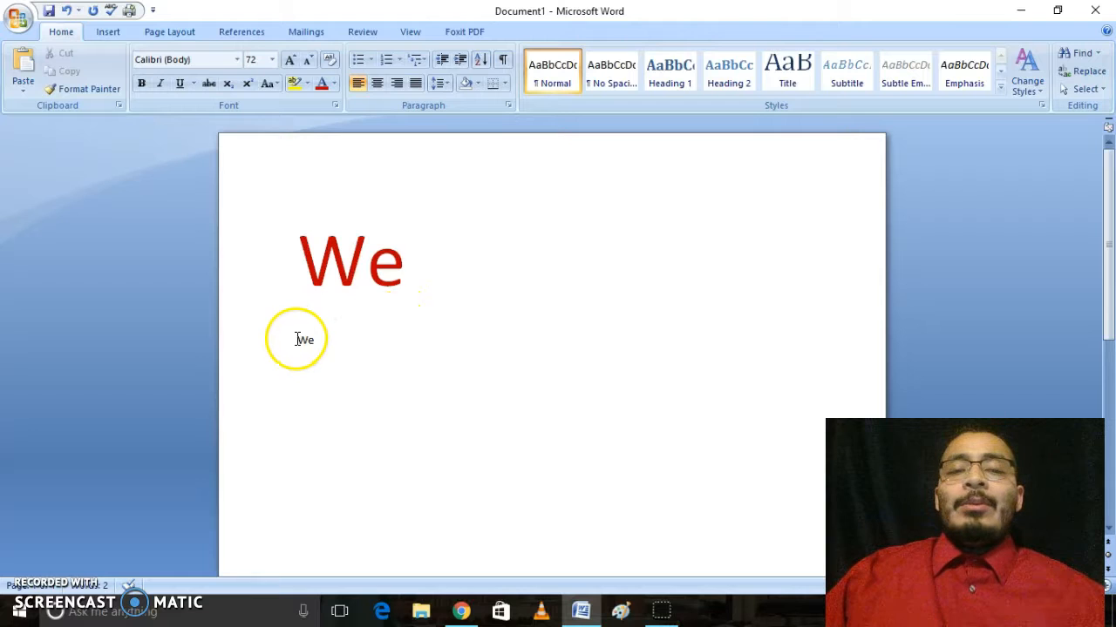
Step: Insert a page break directly before the small second-line "We" and check the text on both pages
click(325, 339)
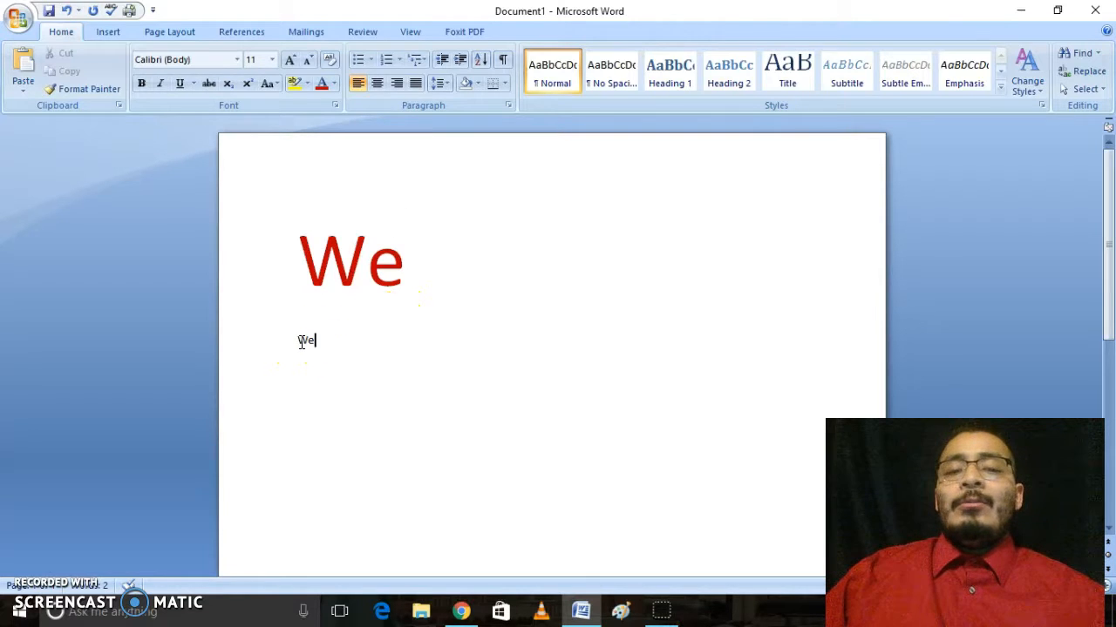
click(300, 342)
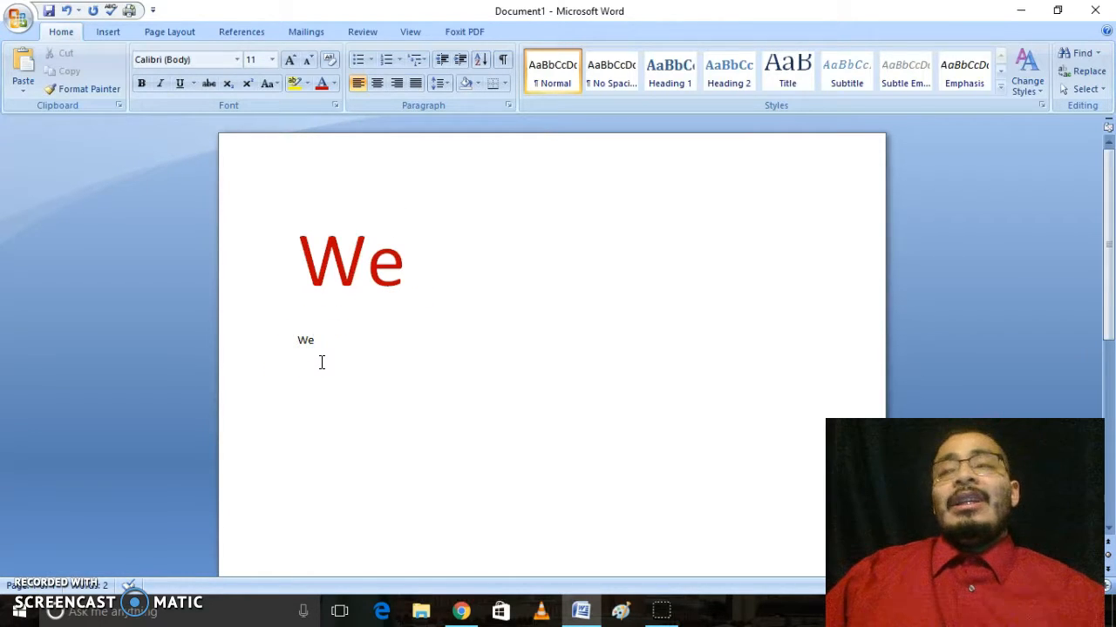
click(306, 339)
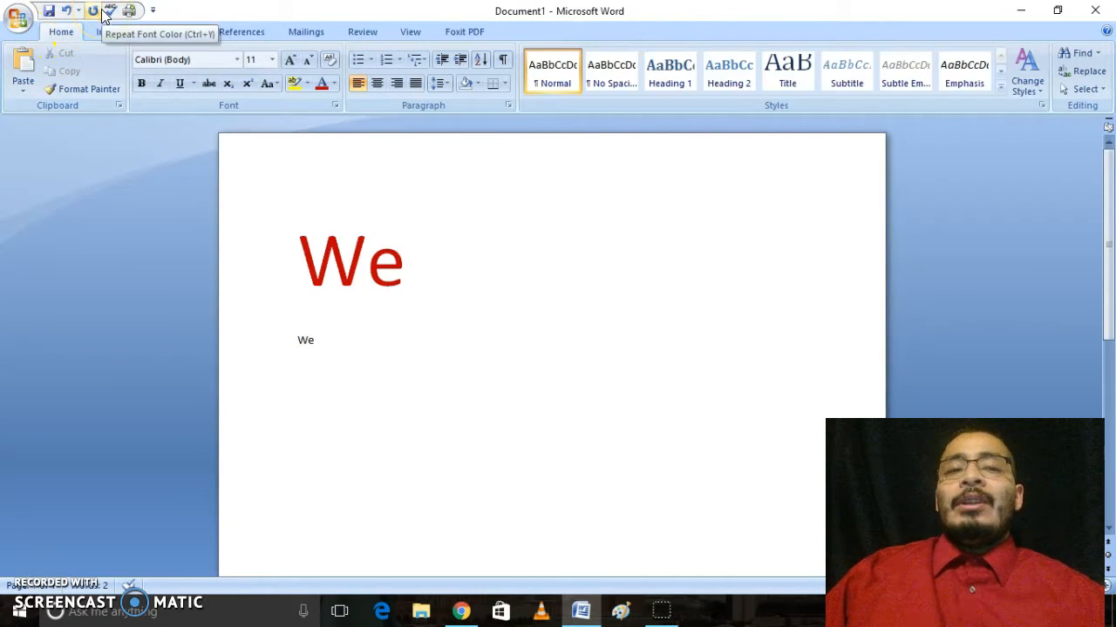
click(106, 35)
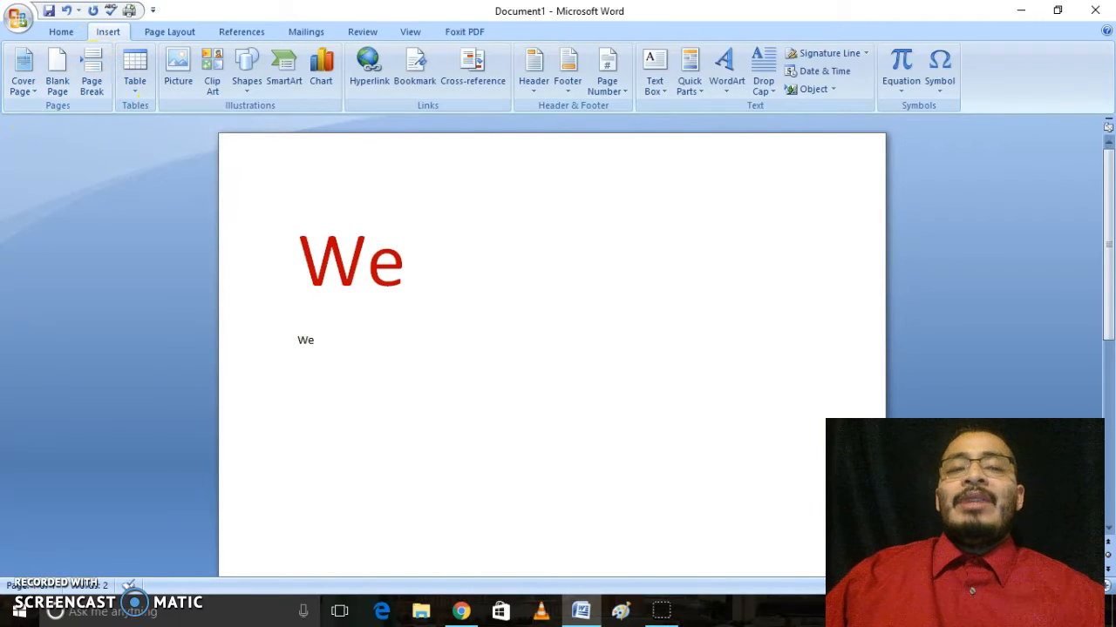
click(92, 74)
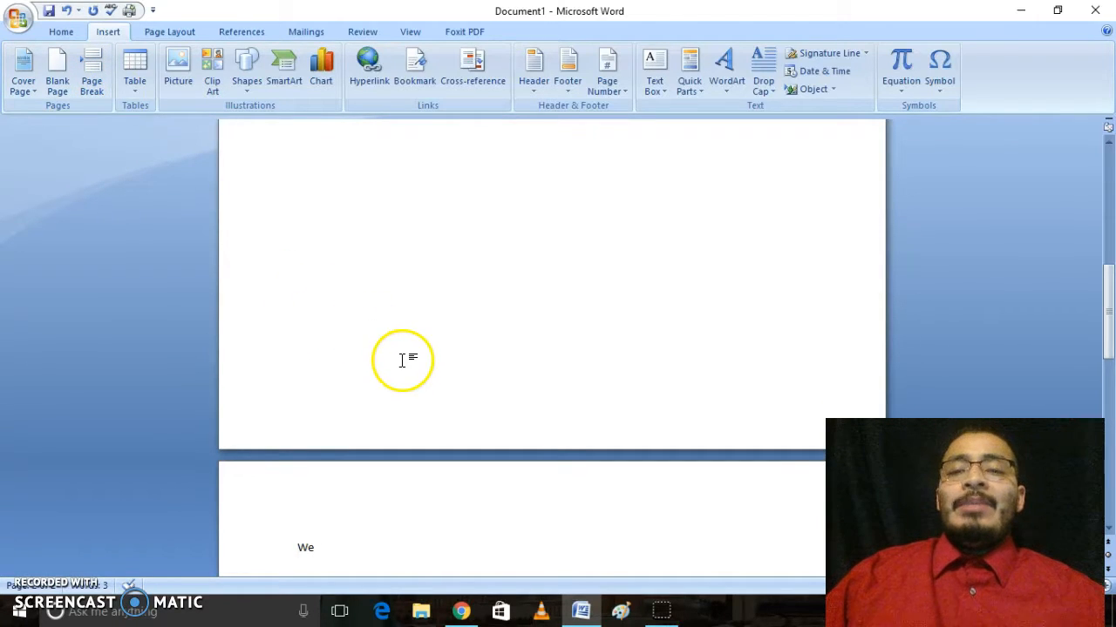
scroll(404, 363, down, 7)
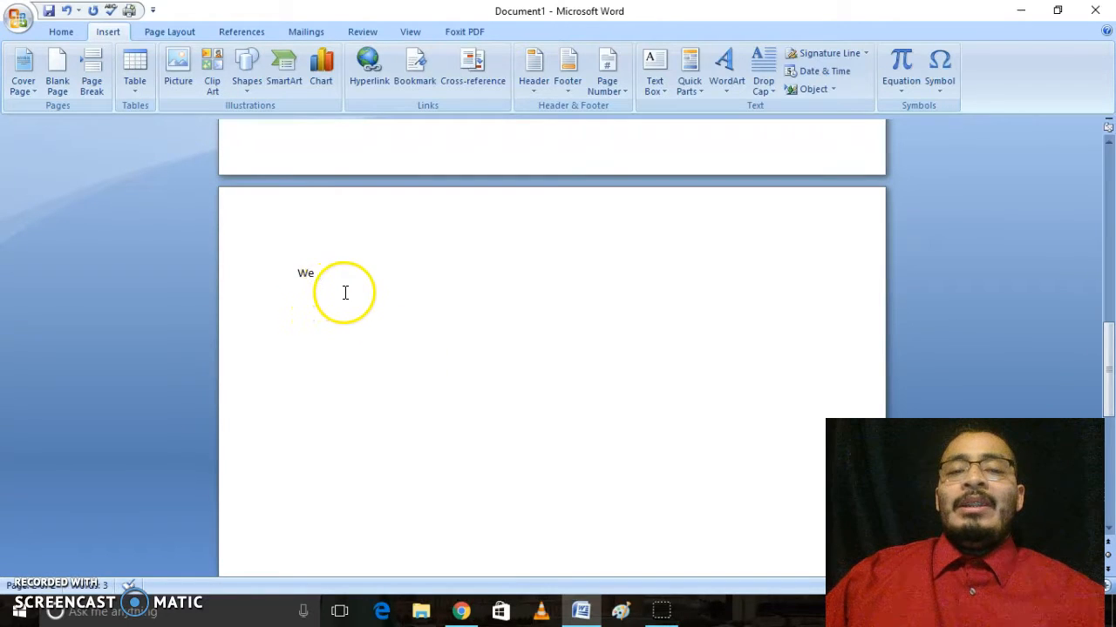
scroll(333, 413, up, 5)
scroll(331, 406, down, 4)
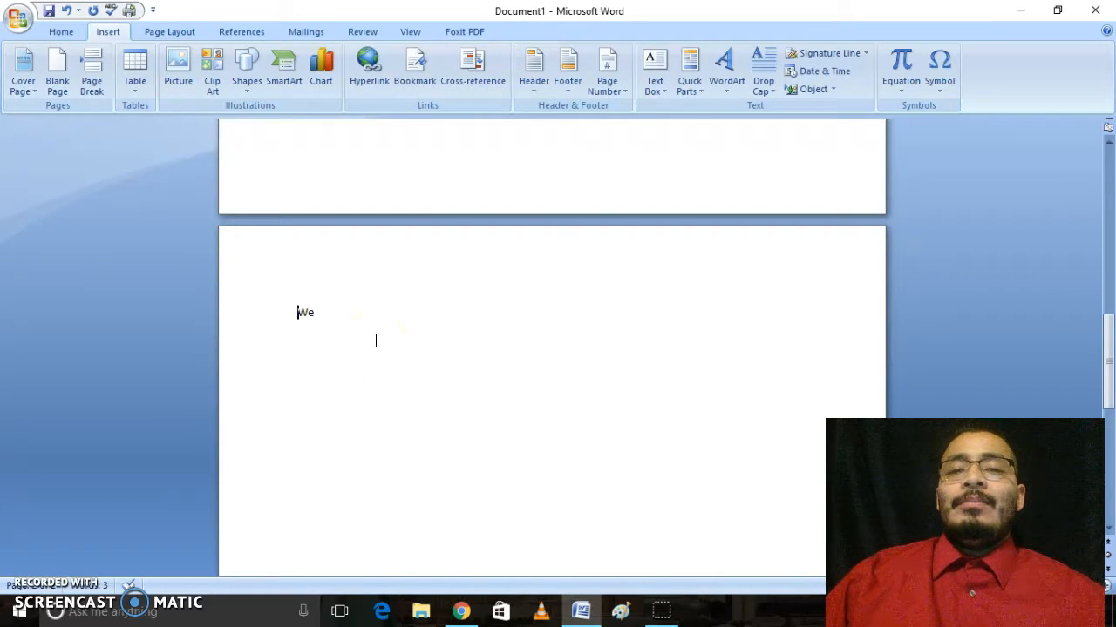
scroll(379, 338, up, 4)
scroll(375, 331, down, 4)
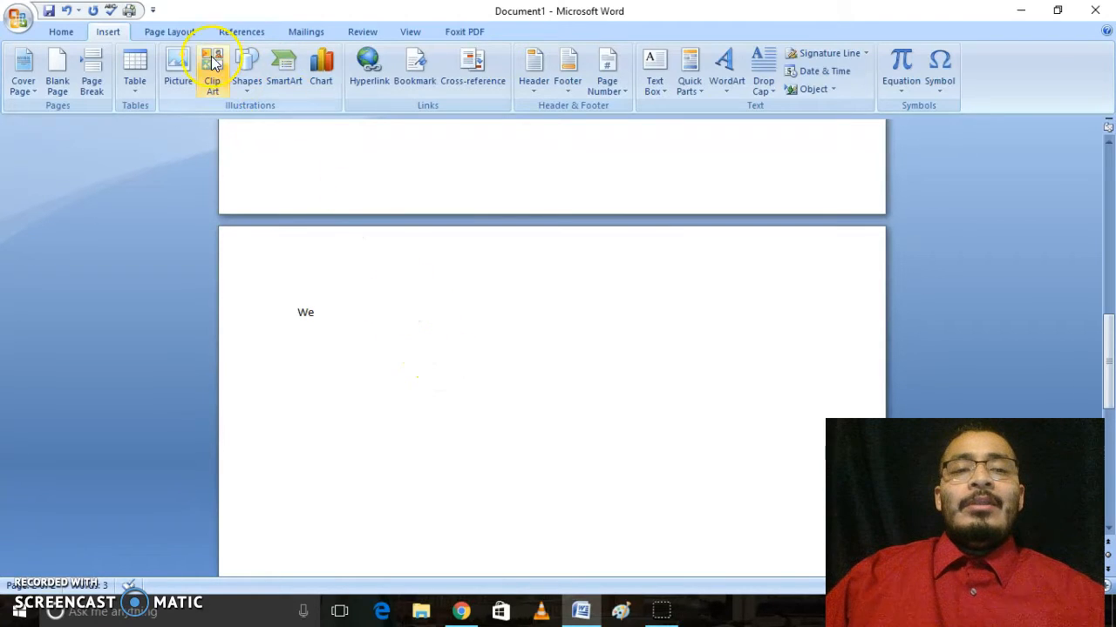
Step: Set the page orientation to Landscape from this point forward, starting at the page with the small "We", and review both pages
click(171, 33)
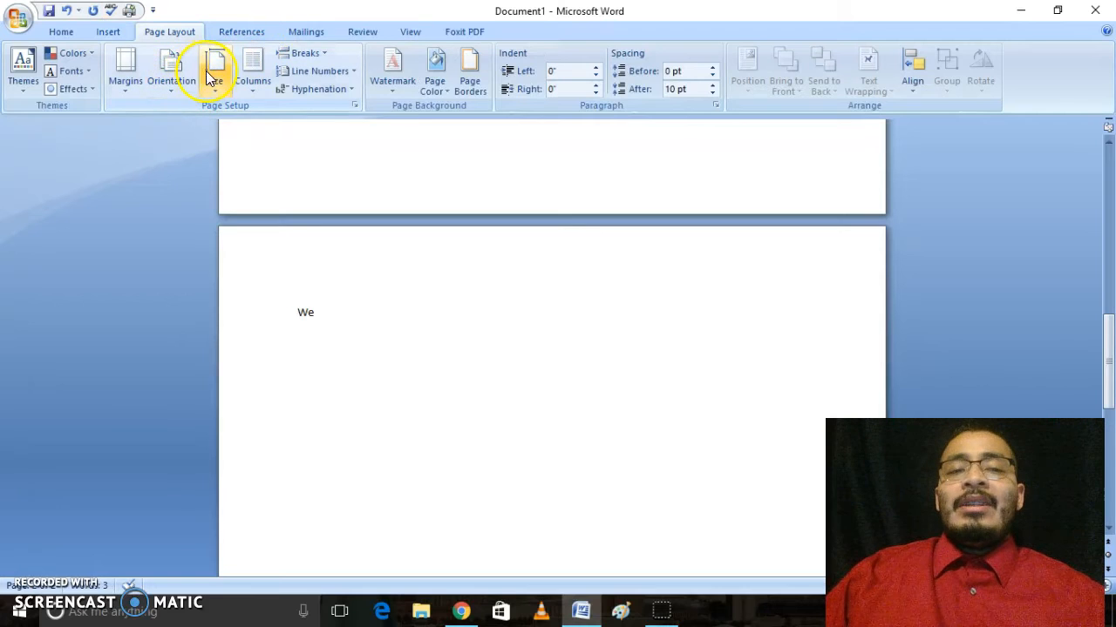
click(353, 107)
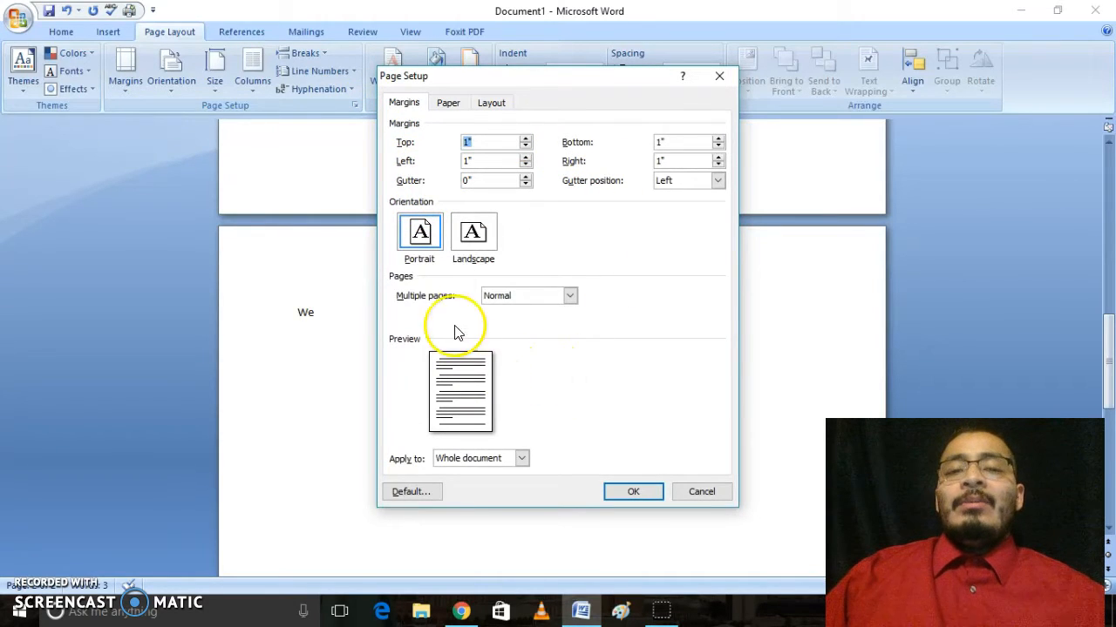
click(472, 247)
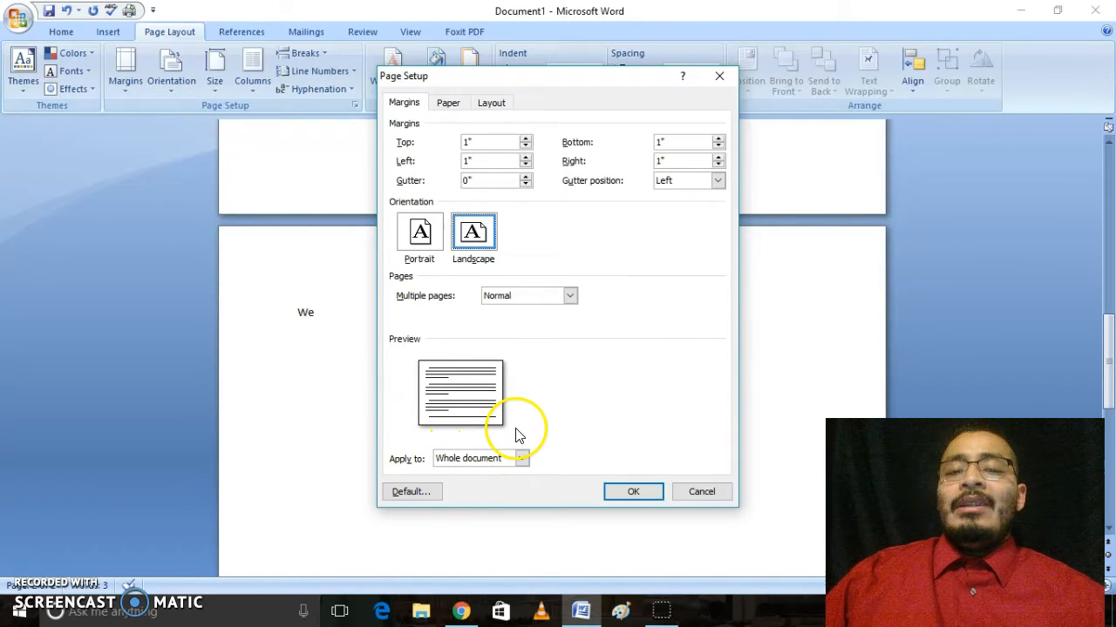
click(512, 467)
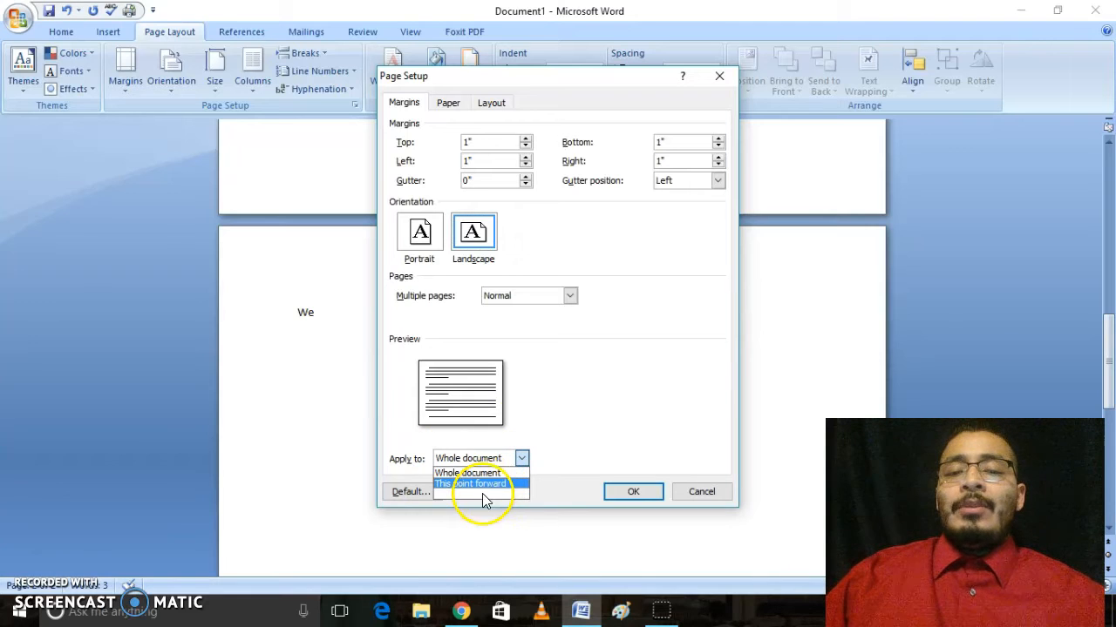
click(486, 486)
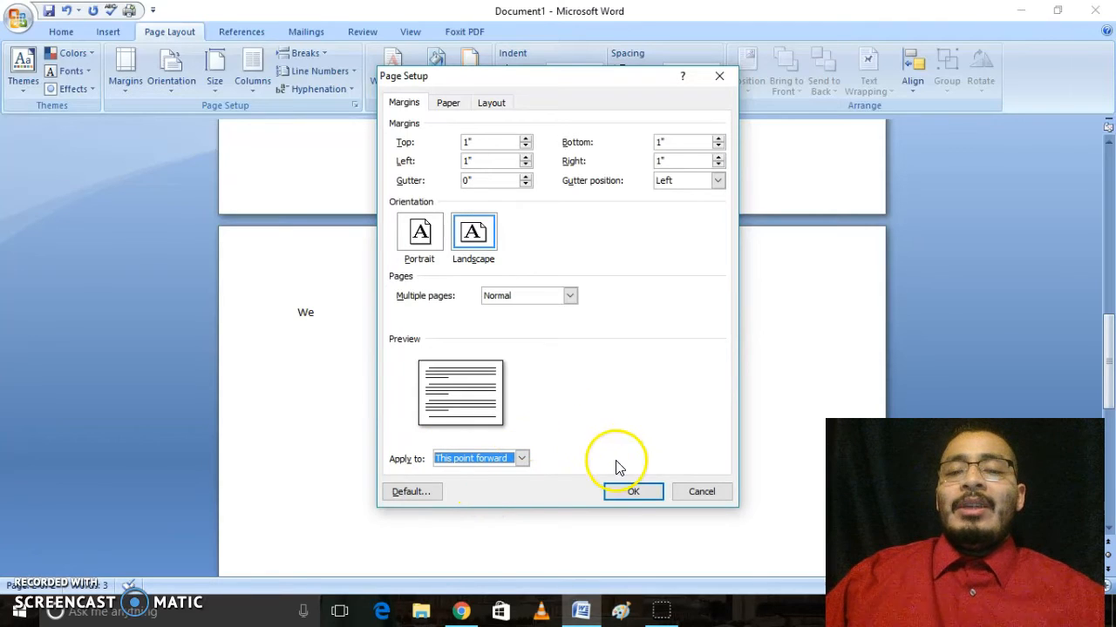
click(620, 492)
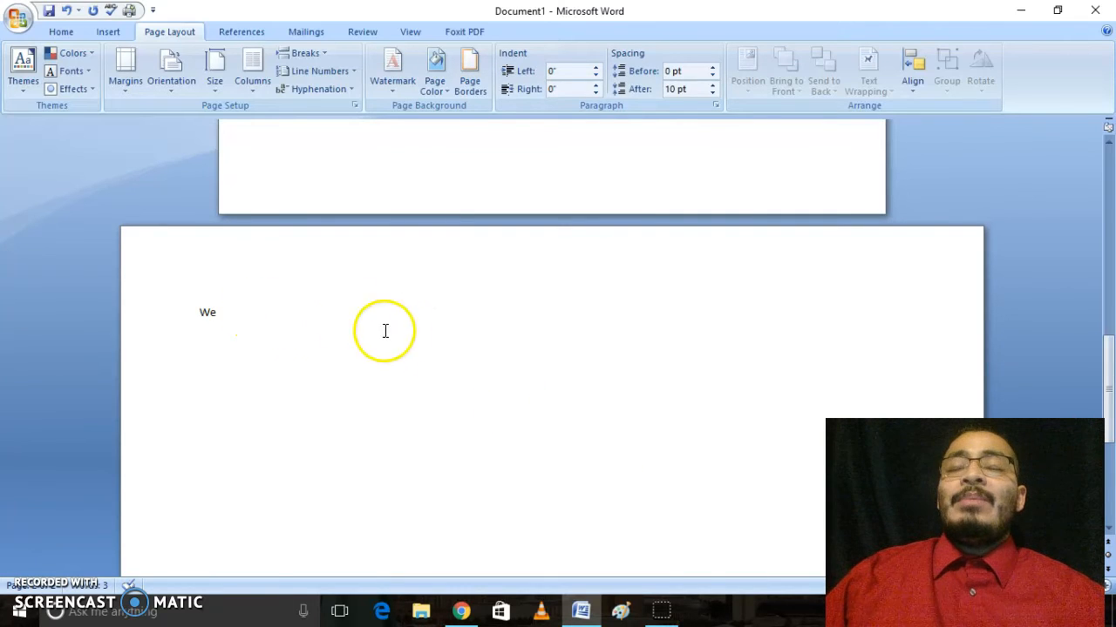
scroll(445, 316, up, 5)
scroll(481, 311, up, 5)
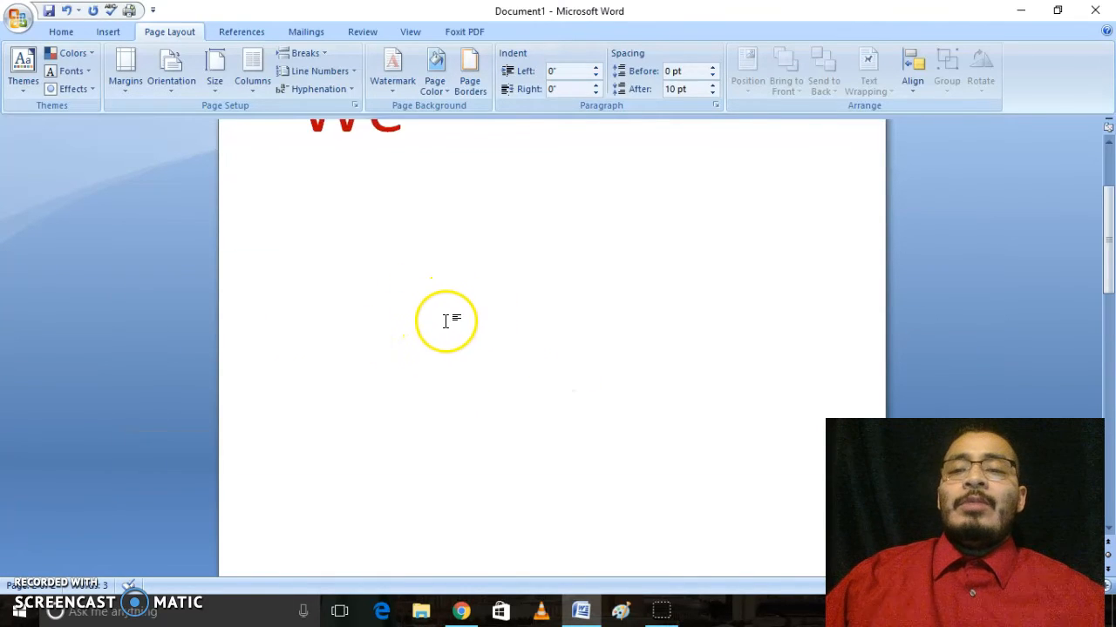
scroll(445, 322, down, 3)
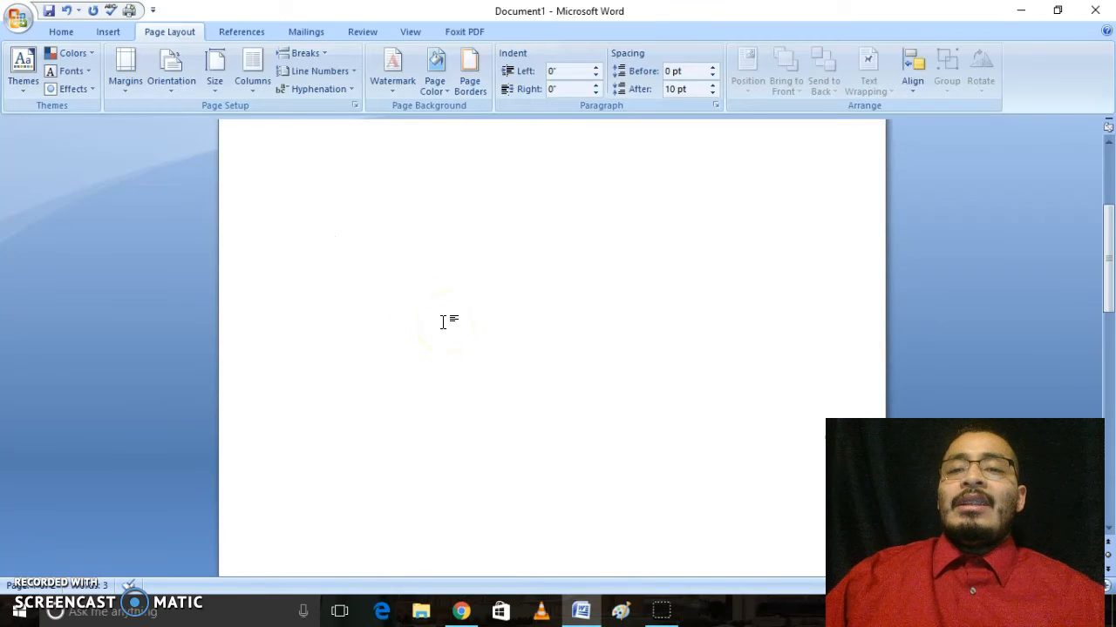
scroll(441, 324, down, 6)
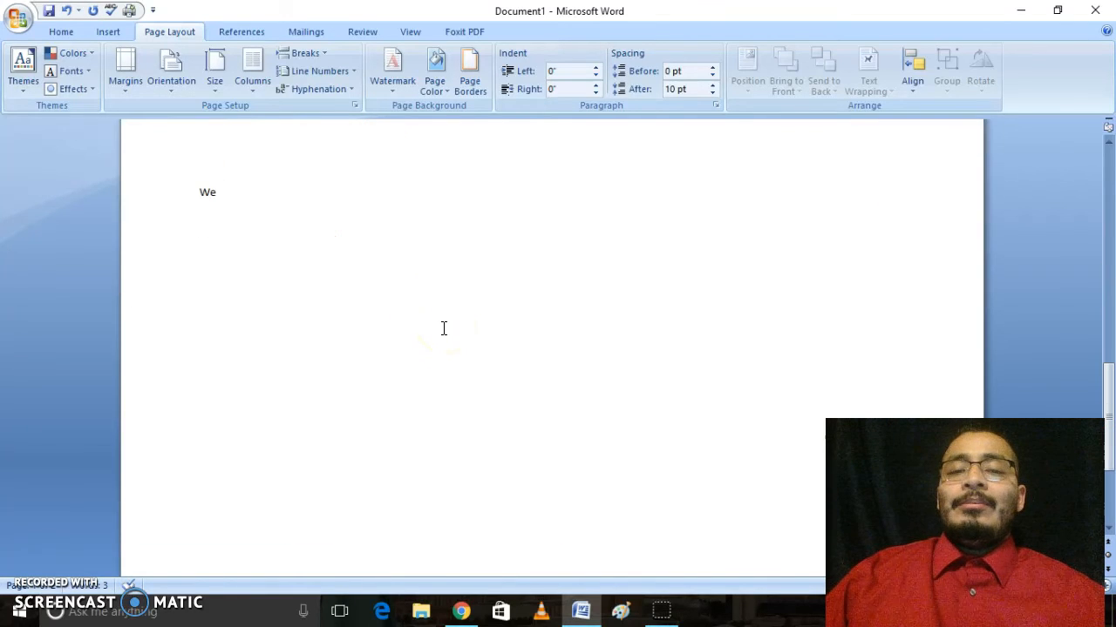
scroll(444, 324, up, 9)
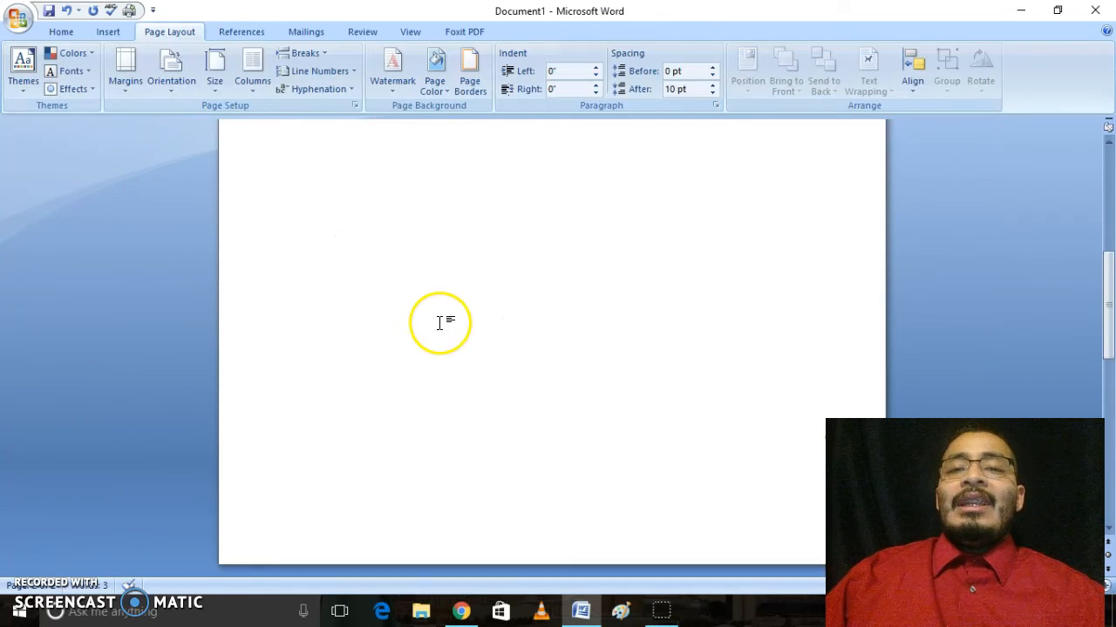